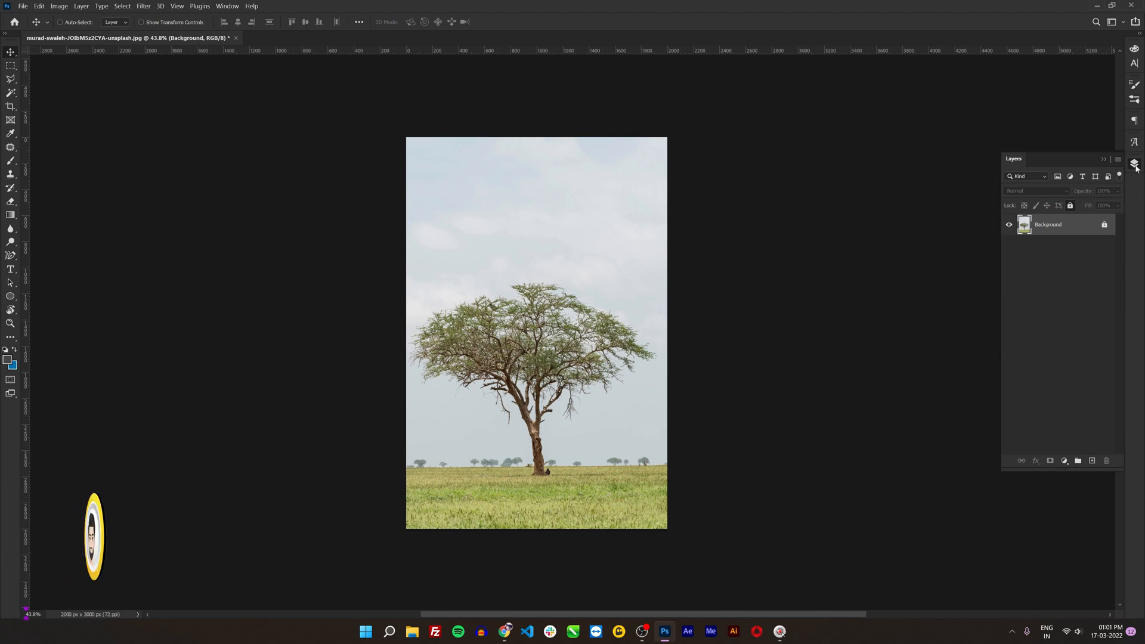
Display the image's channels, view the Blue channel on its own and duplicate it.
{"action": "left_click", "coordinate": [1135, 165]}
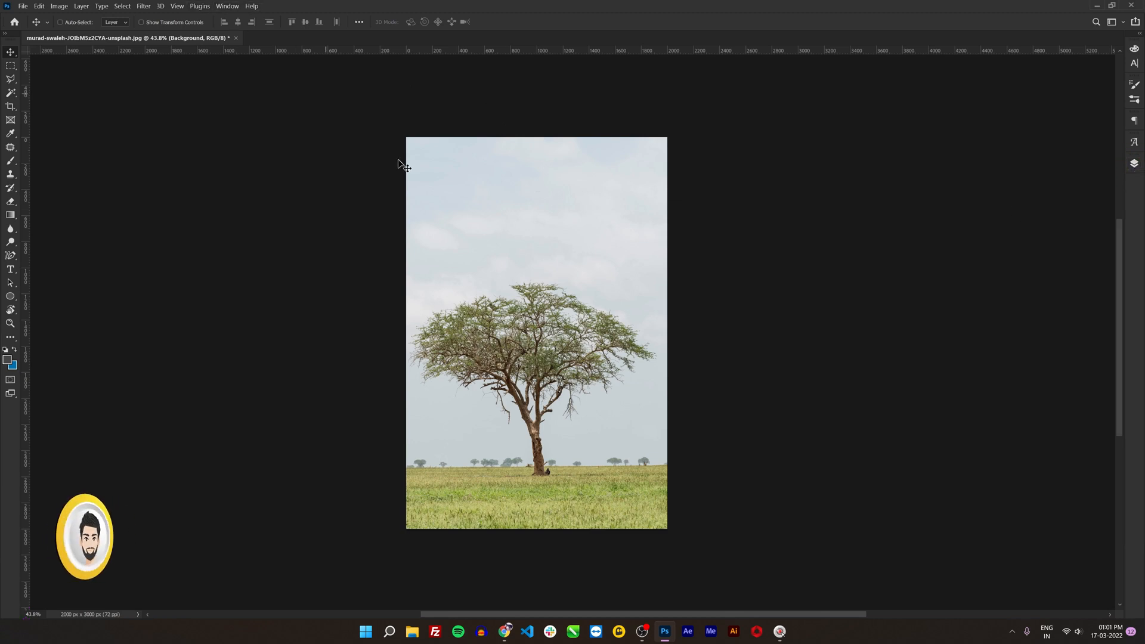
{"action": "left_click", "coordinate": [227, 6]}
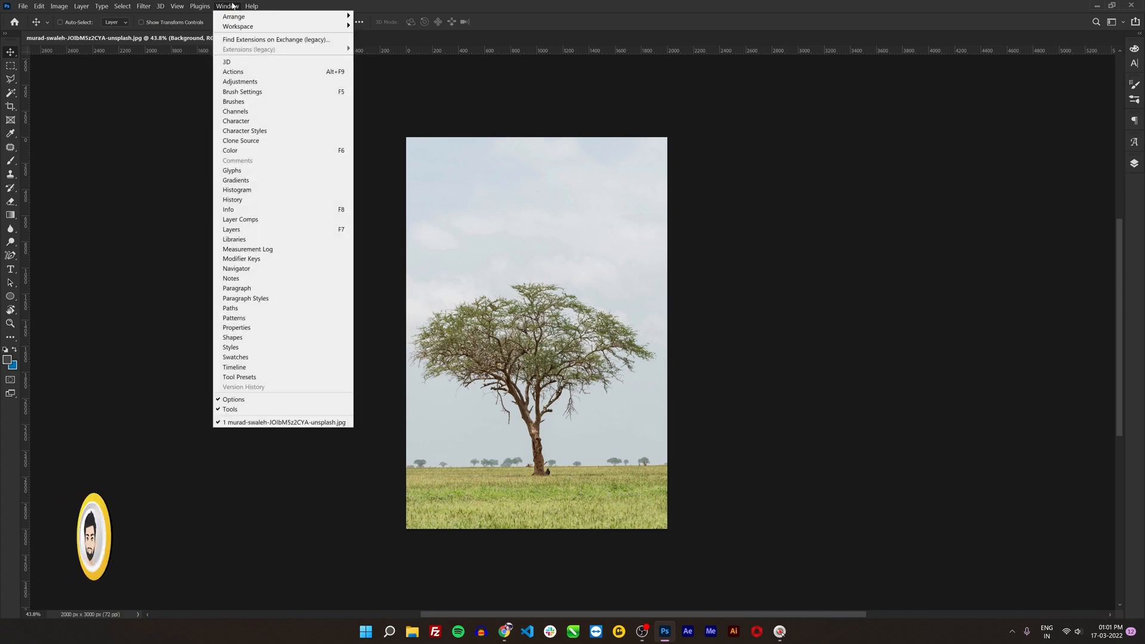
{"action": "left_click", "coordinate": [263, 115]}
{"action": "left_click", "coordinate": [1071, 124]}
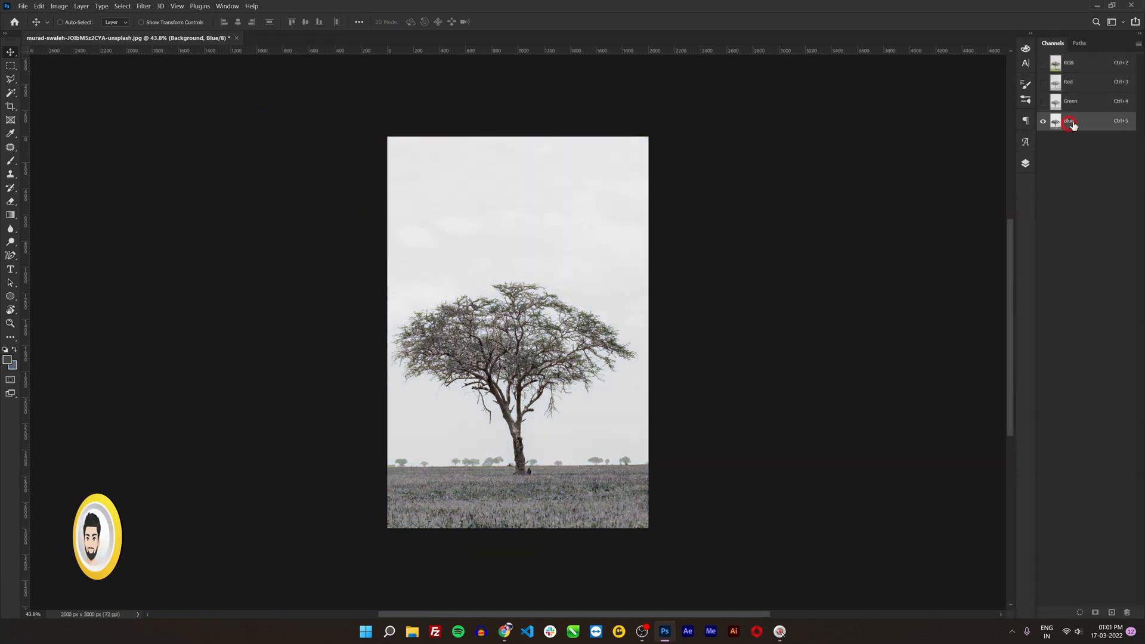
{"action": "left_click", "coordinate": [1073, 66]}
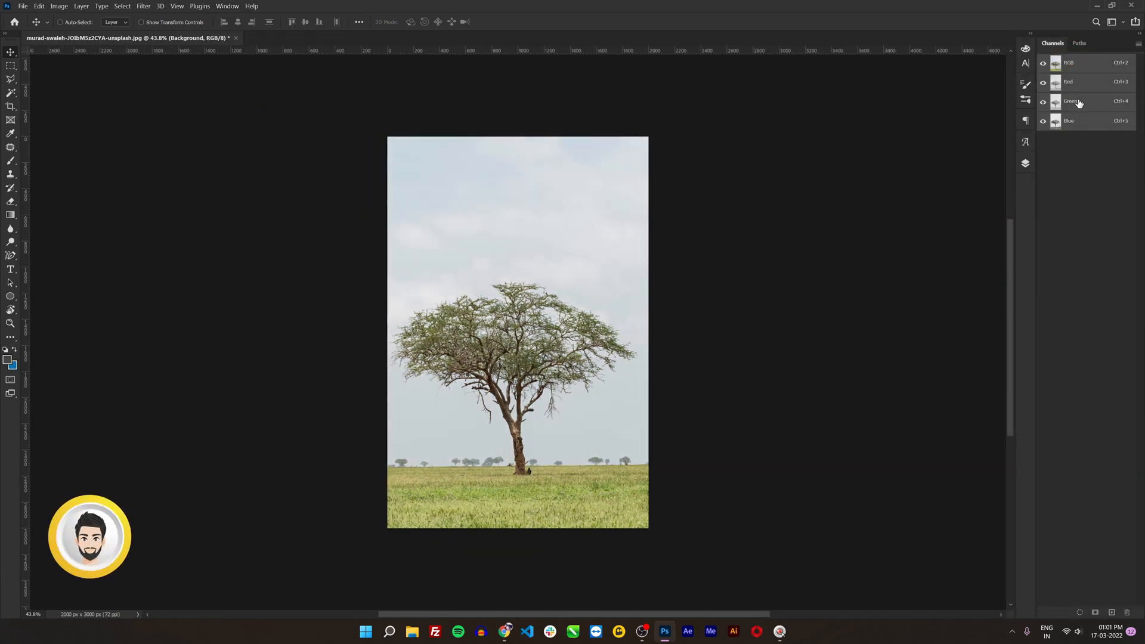
{"action": "left_click", "coordinate": [1076, 126]}
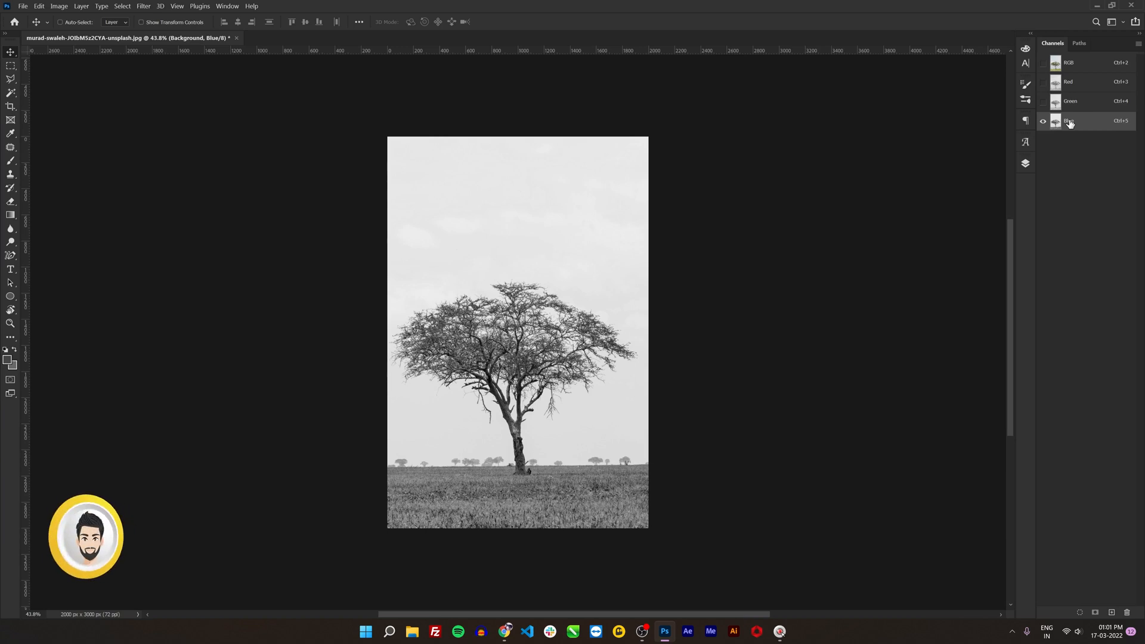
{"action": "left_click_drag", "start_coordinate": [1069, 123], "coordinate": [1114, 614]}
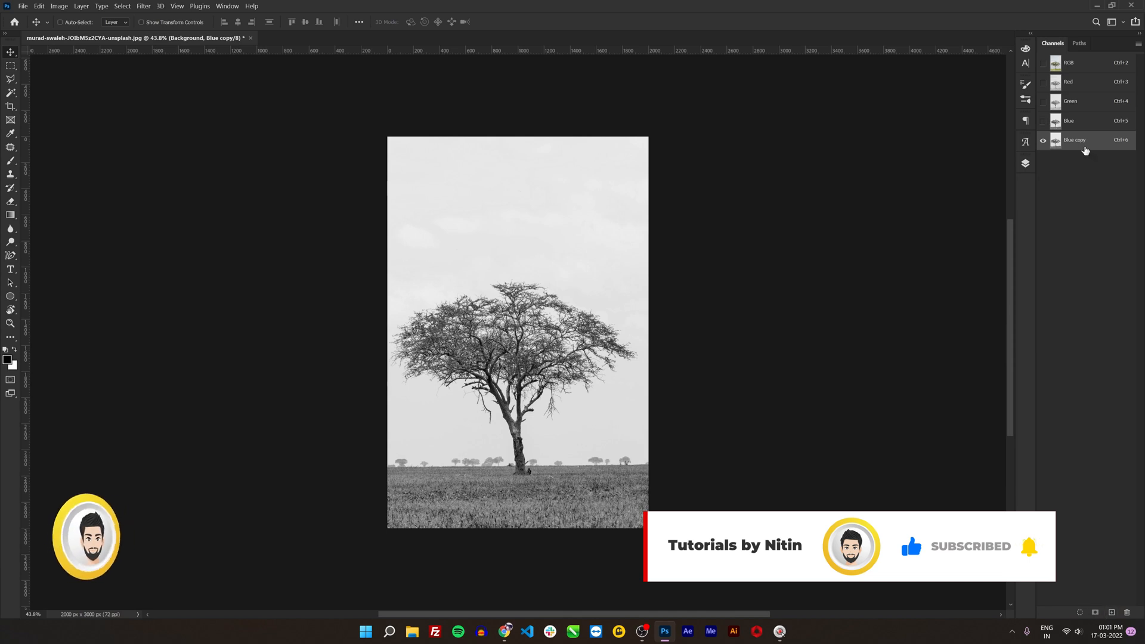
{"action": "left_click", "coordinate": [1084, 145]}
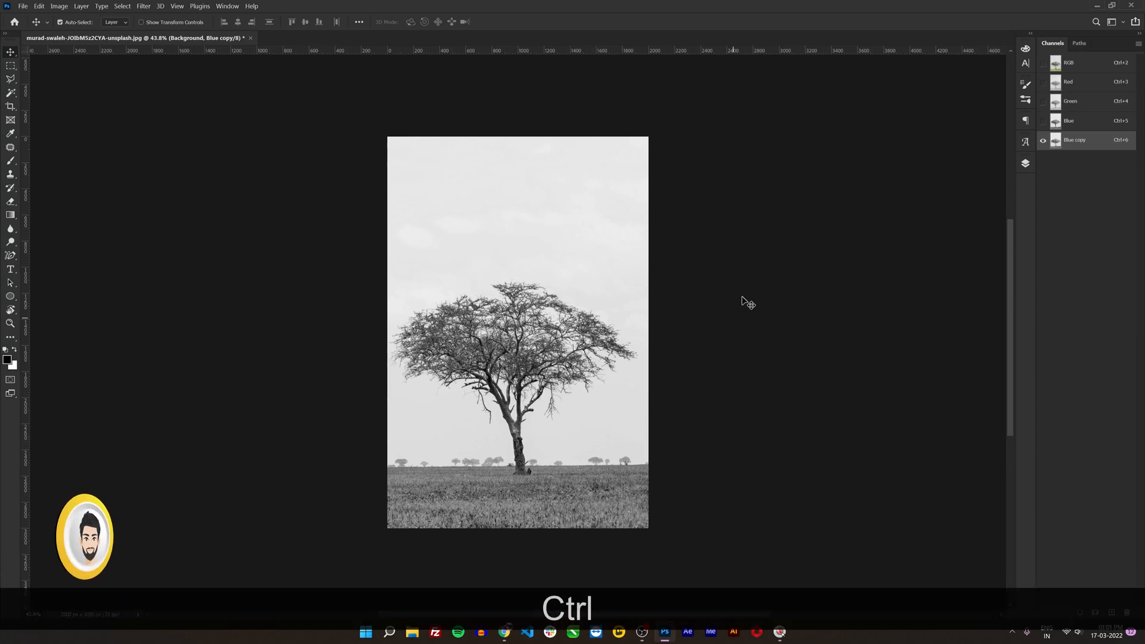
Apply Levels to the duplicated Blue channel with the black input at 126 and the white input at 201.
{"action": "key", "text": "ctrl+l"}
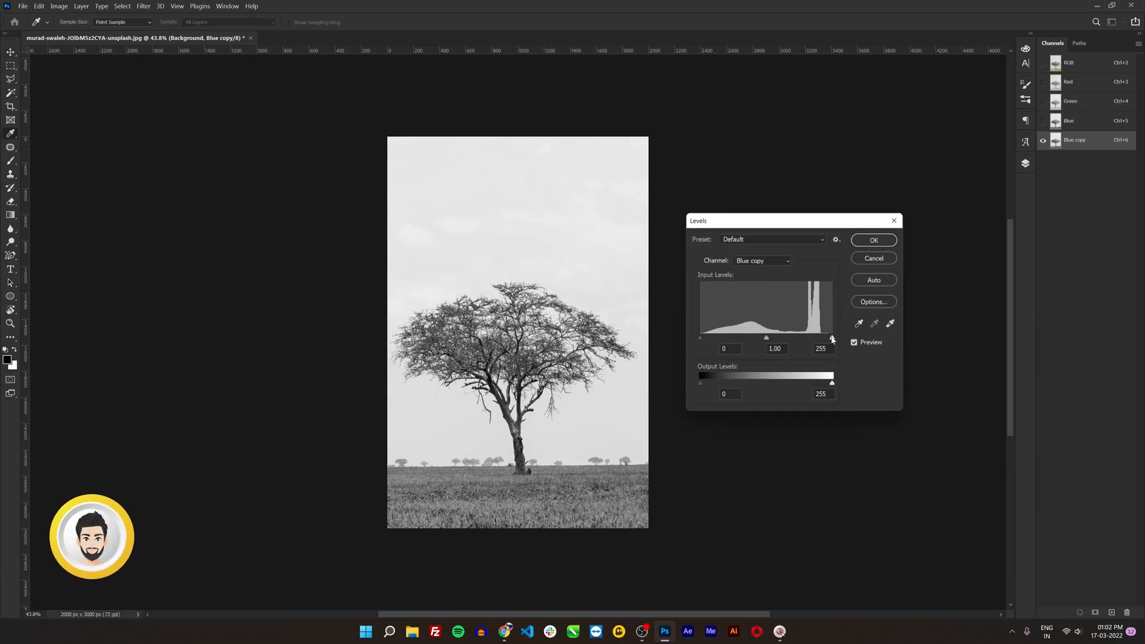
{"action": "left_click_drag", "start_coordinate": [832, 338], "coordinate": [804, 337]}
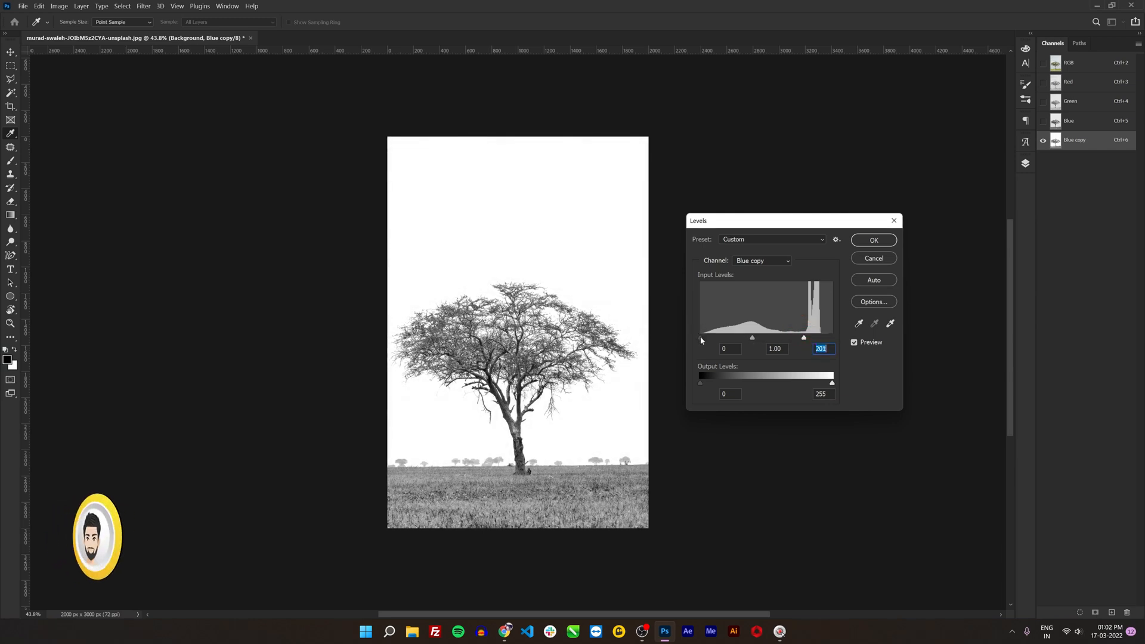
{"action": "left_click_drag", "start_coordinate": [701, 338], "coordinate": [767, 338]}
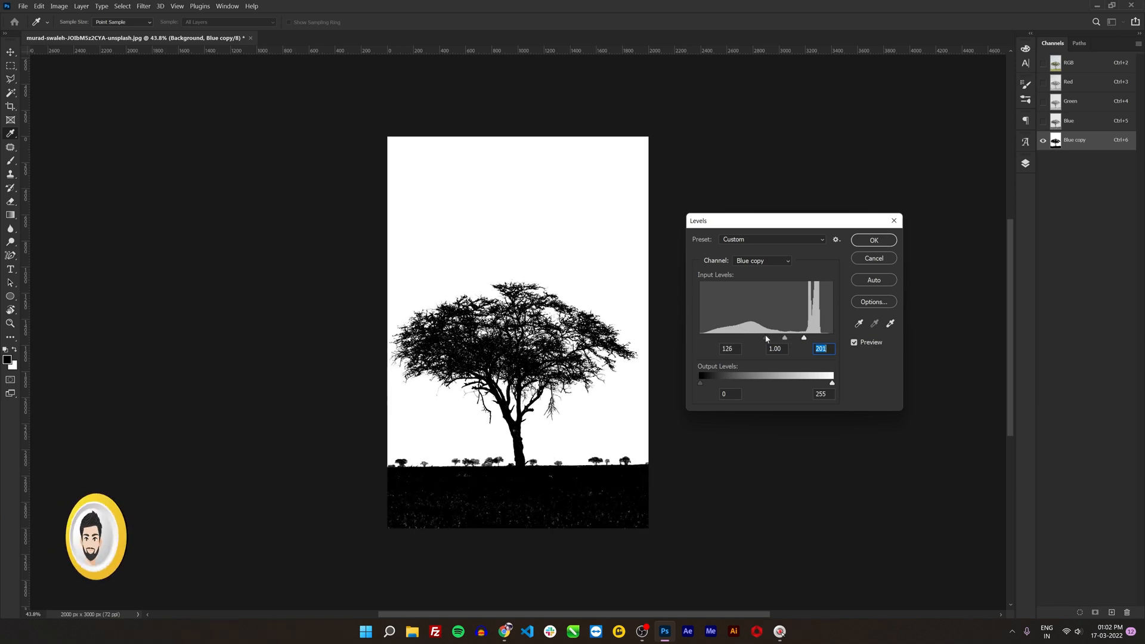
{"action": "left_click", "coordinate": [766, 338]}
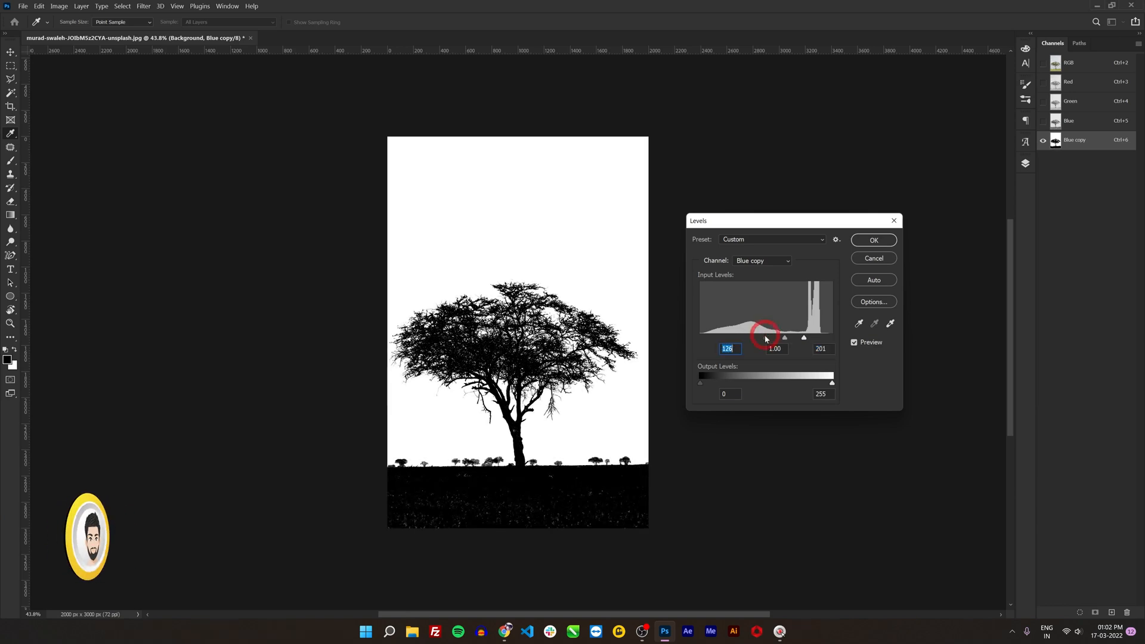
{"action": "left_click", "coordinate": [863, 243]}
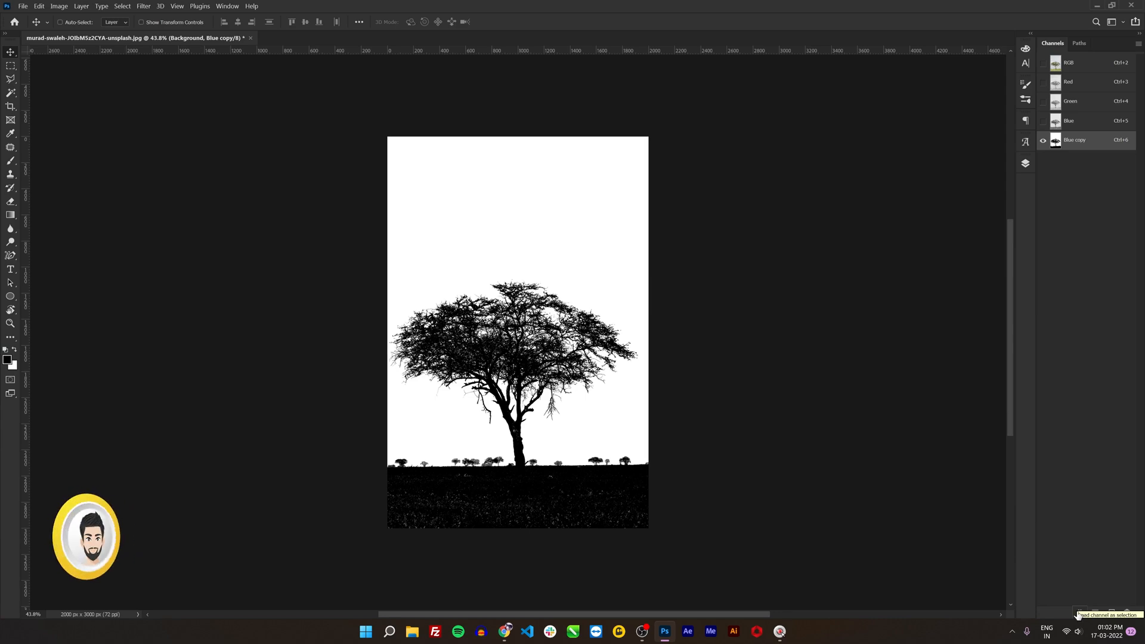
Load the high-contrast Blue copy channel as a selection.
{"action": "key", "text": "ctrl+1"}
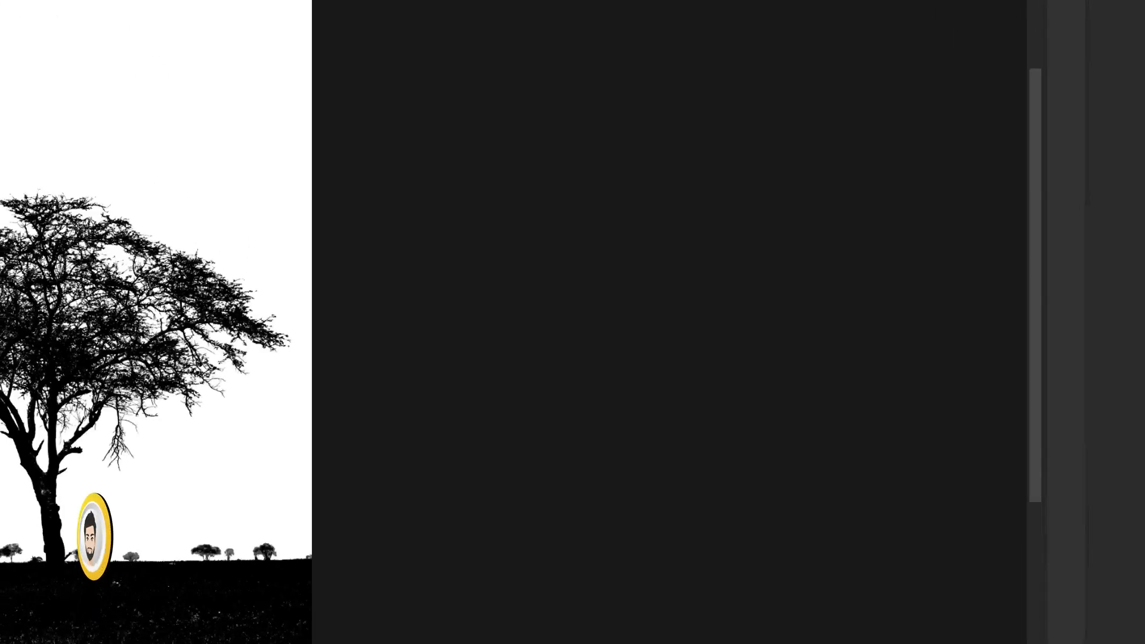
{"action": "key", "text": "Escape"}
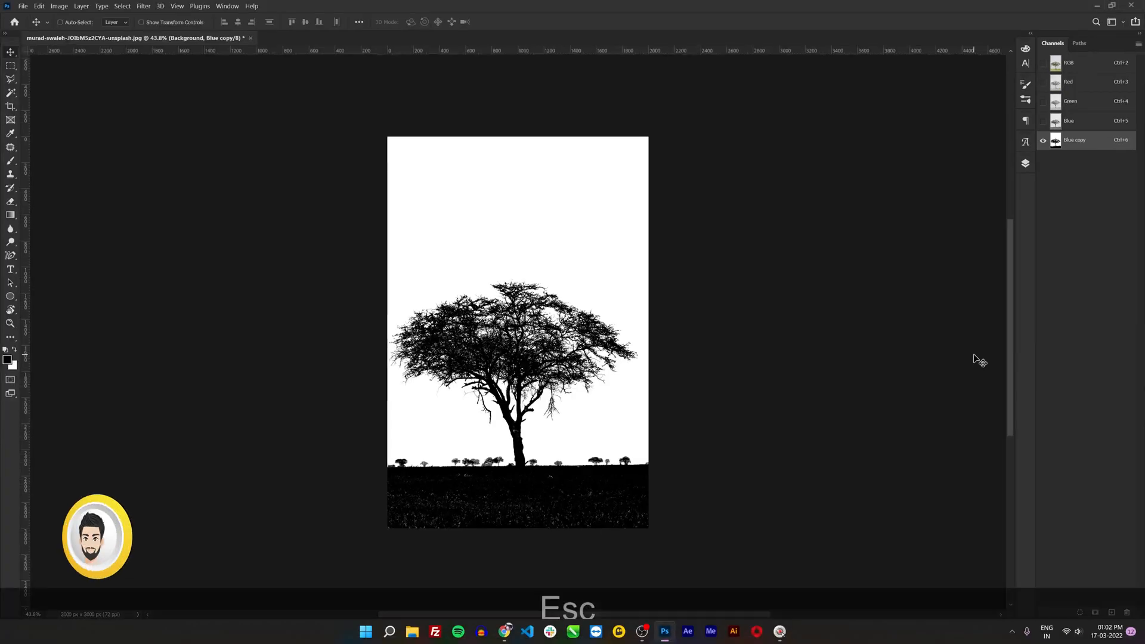
{"action": "left_click", "coordinate": [1080, 618]}
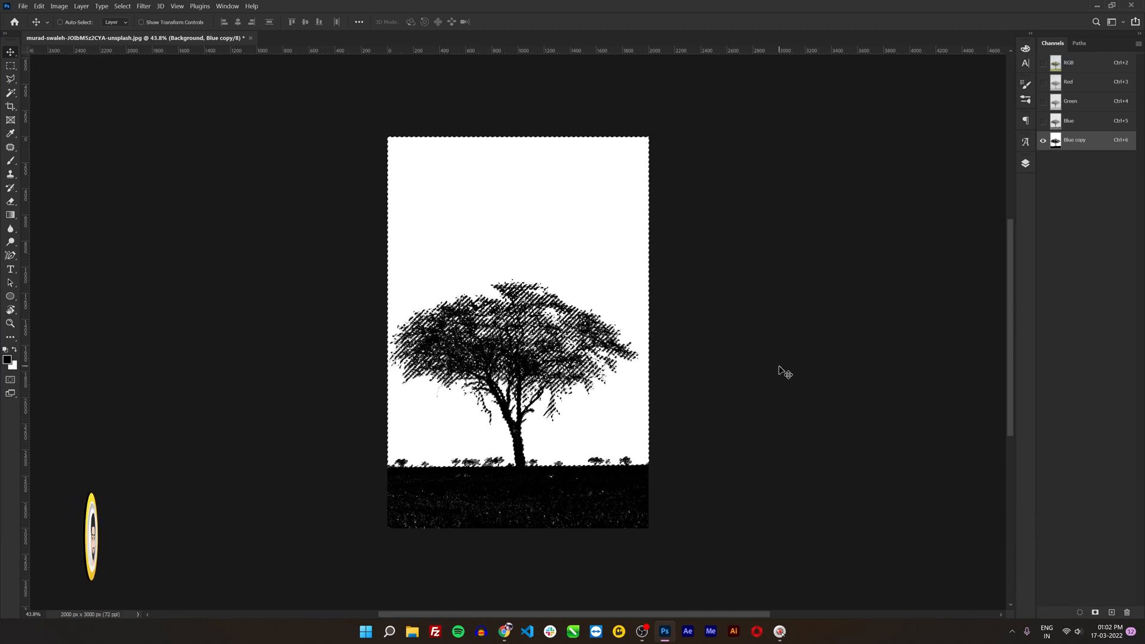
Run Select and Mask on the loaded selection with zero radius and output the result as a selection.
{"action": "left_click", "coordinate": [1025, 163]}
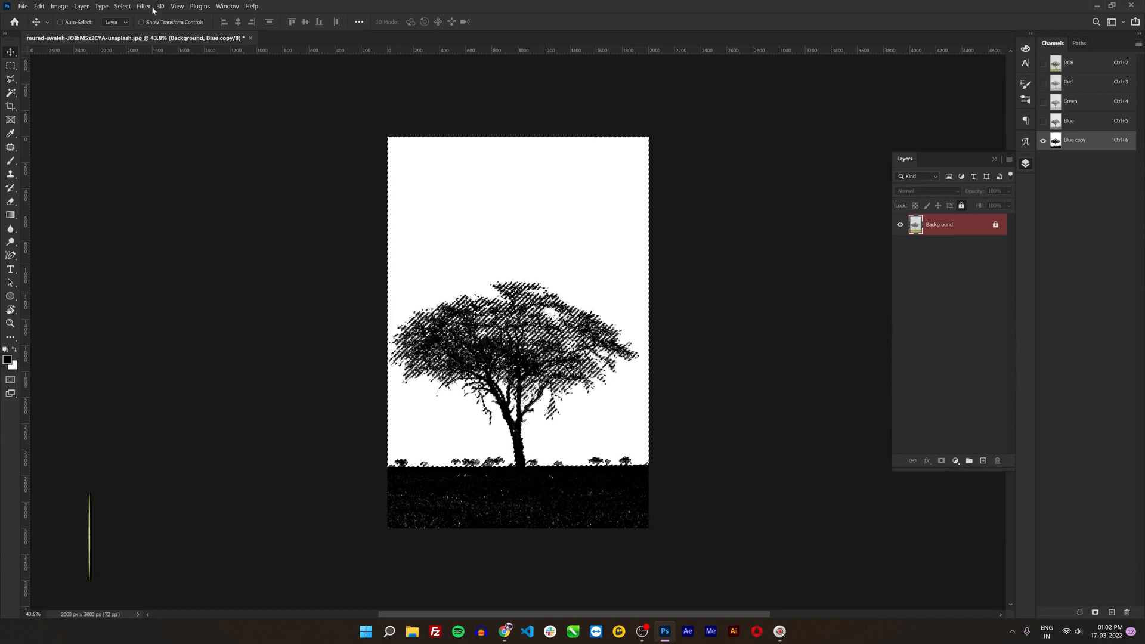
{"action": "left_click", "coordinate": [123, 7]}
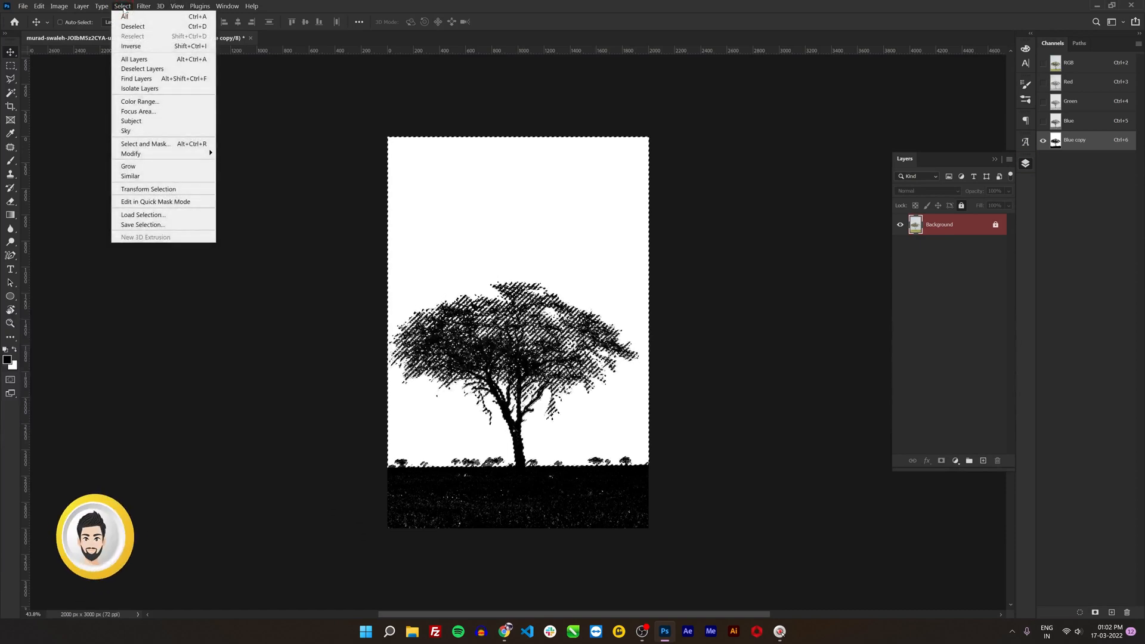
{"action": "left_click", "coordinate": [169, 145]}
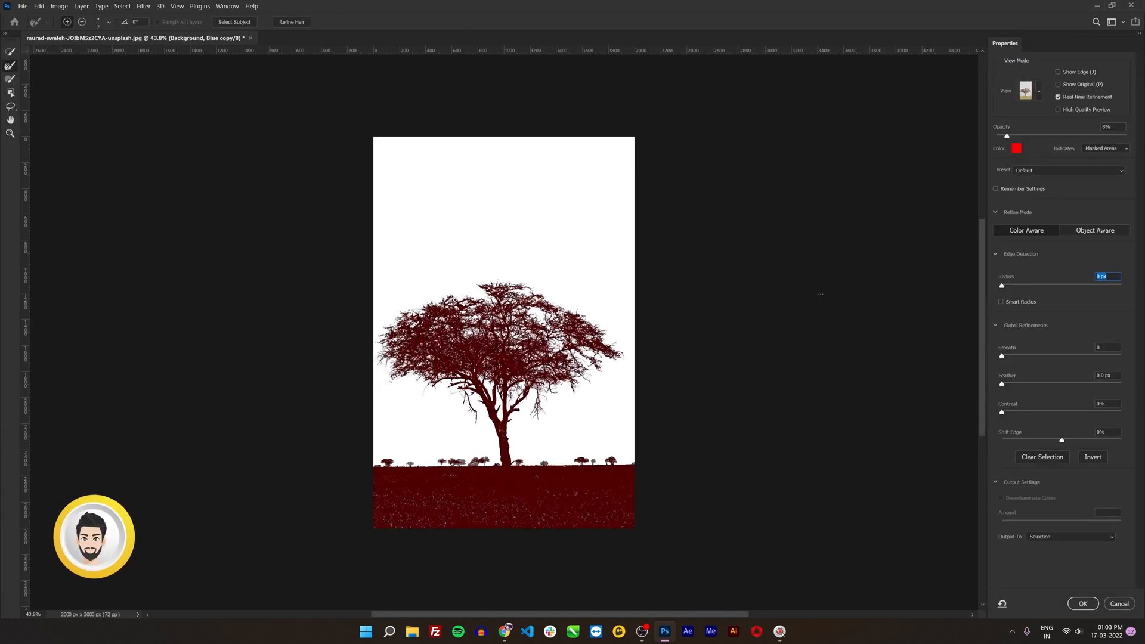
{"action": "left_click", "coordinate": [1081, 604]}
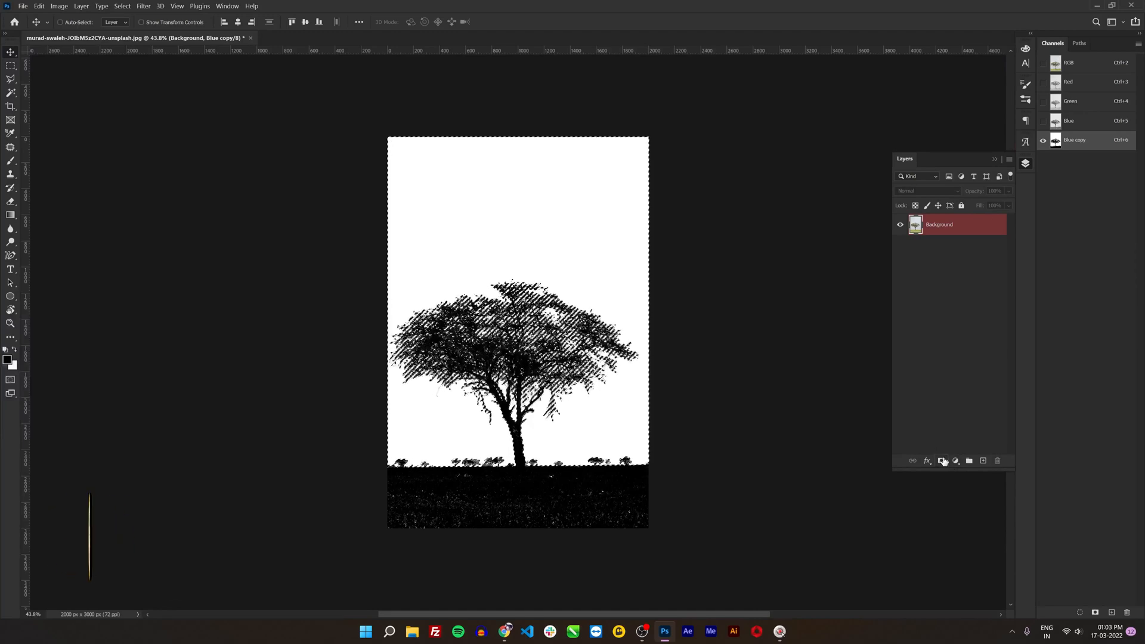
Add a layer mask to the Background layer from the selection and invert the mask to keep the tree and grass.
{"action": "left_click", "coordinate": [993, 231]}
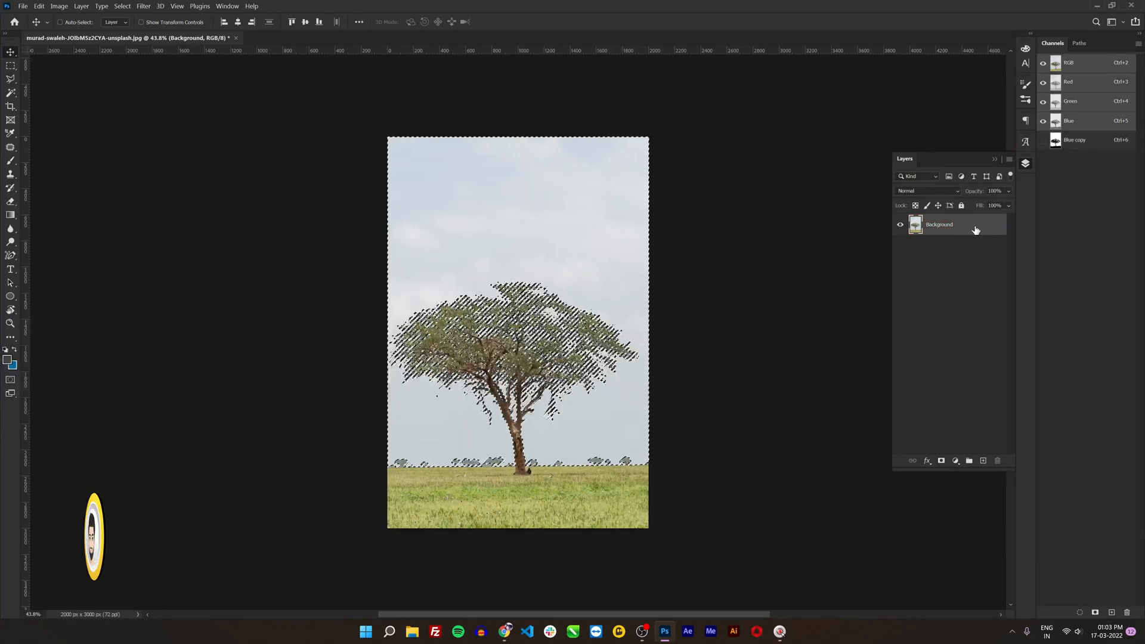
{"action": "left_click", "coordinate": [942, 461]}
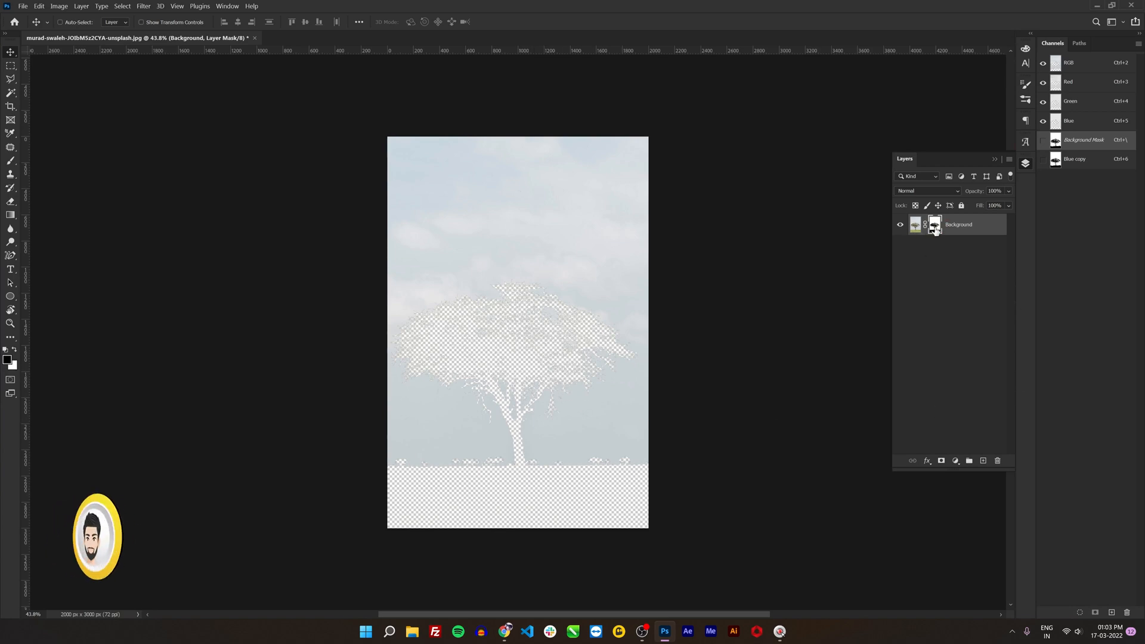
{"action": "key", "text": "ctrl+i"}
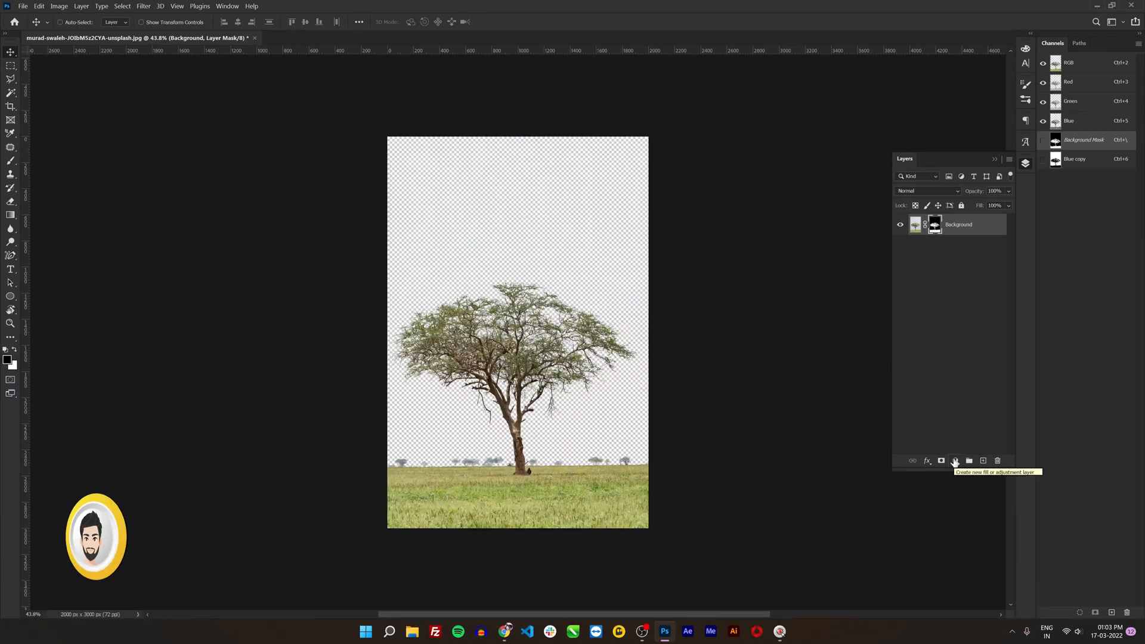
Add a pale yellow solid color fill layer (#fff1b0) and place it beneath the Background layer.
{"action": "left_click", "coordinate": [954, 462]}
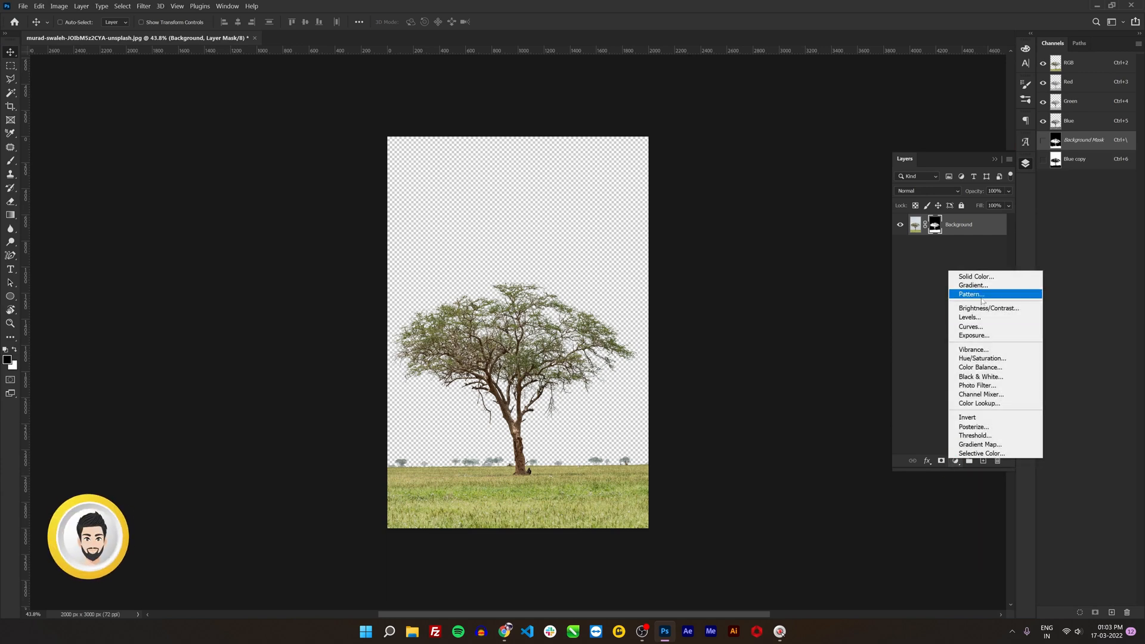
{"action": "left_click", "coordinate": [982, 278]}
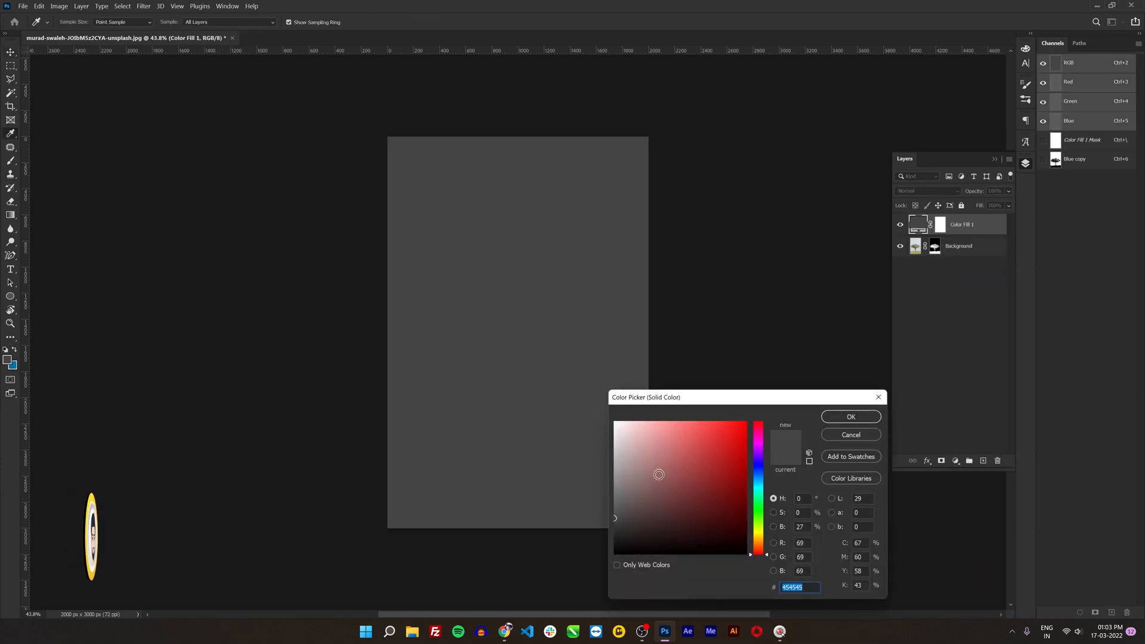
{"action": "left_click_drag", "start_coordinate": [648, 472], "coordinate": [596, 480]}
{"action": "left_click_drag", "start_coordinate": [655, 429], "coordinate": [655, 399]}
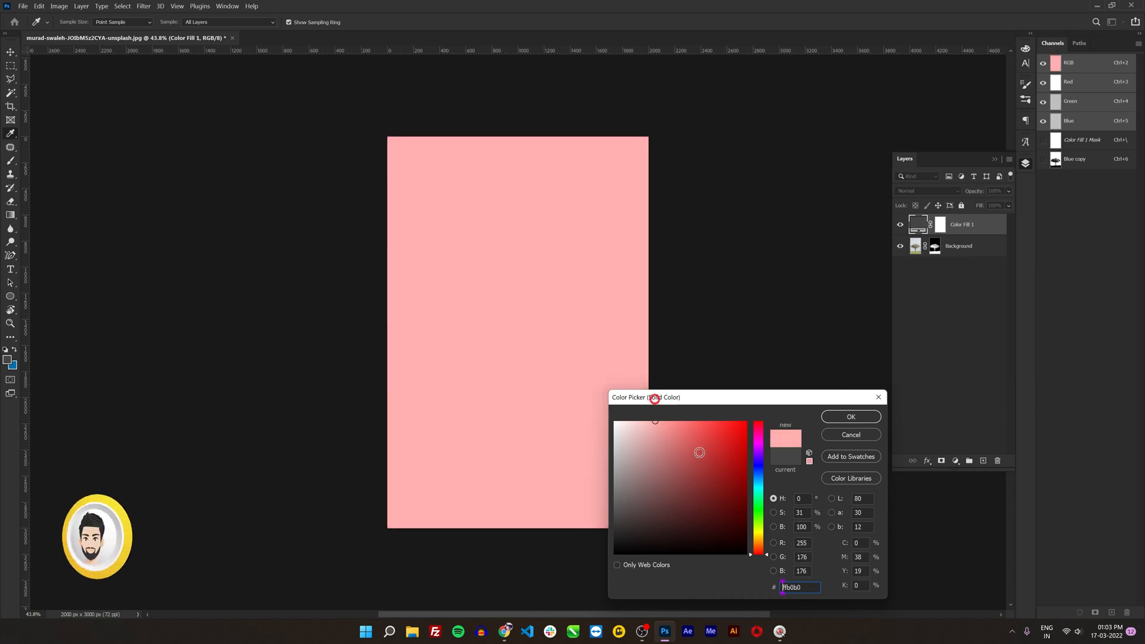
{"action": "left_click", "coordinate": [758, 537]}
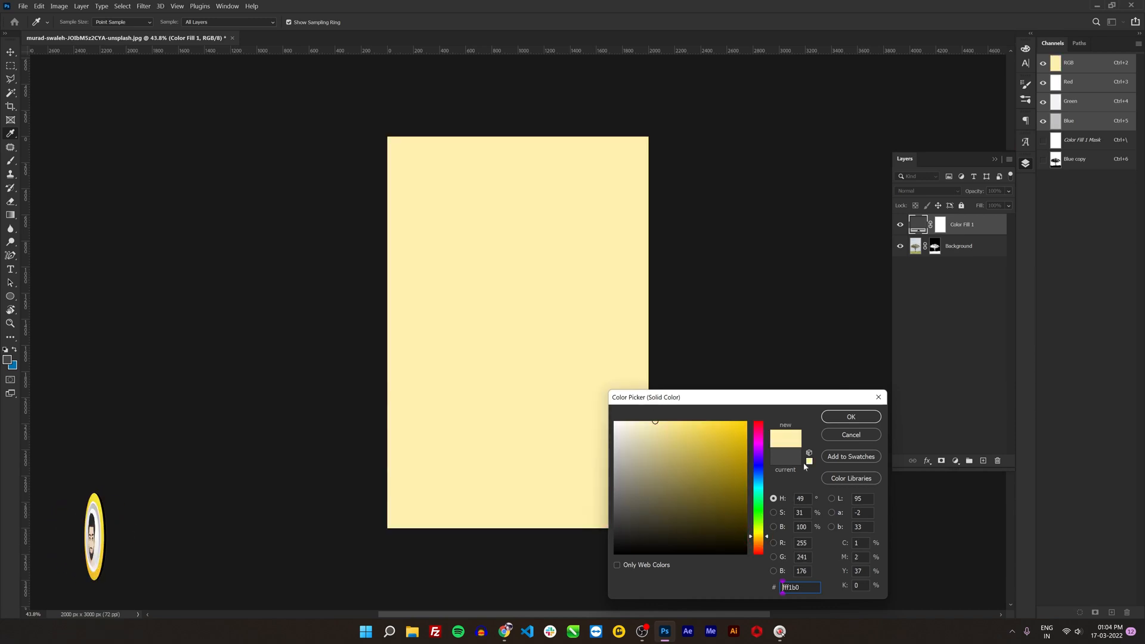
{"action": "left_click", "coordinate": [842, 416]}
{"action": "key", "text": "v"}
{"action": "left_click_drag", "start_coordinate": [961, 231], "coordinate": [953, 297]}
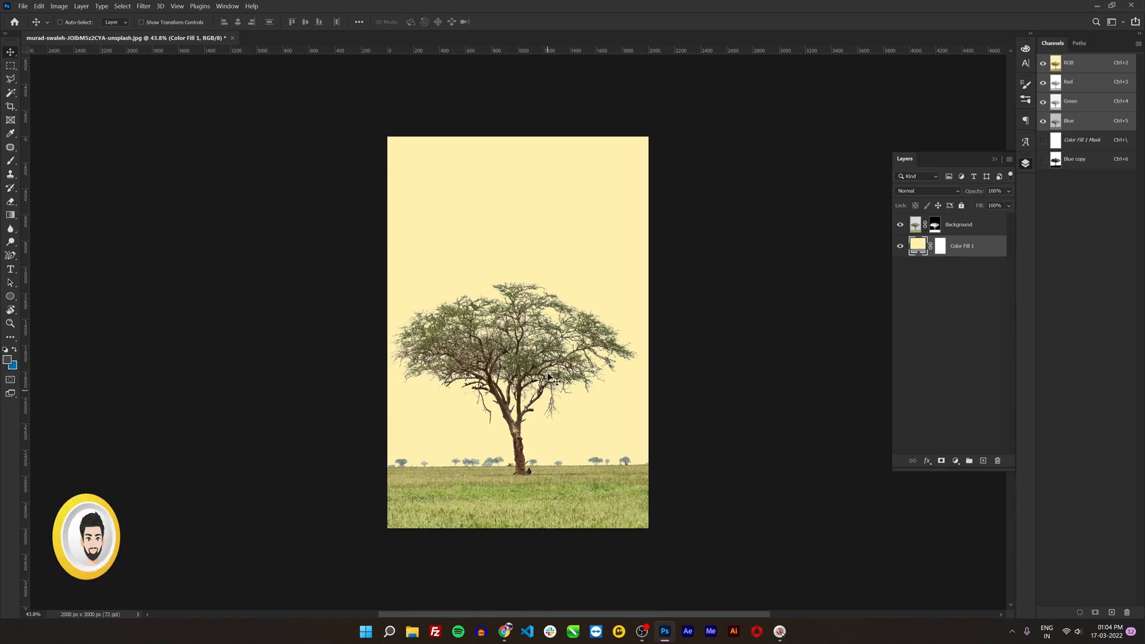
Examine the tree's cut-out edges with the yellow color fill layer alternately hidden and shown.
{"action": "scroll", "coordinate": [548, 377], "scroll_direction": "up", "scroll_amount": 3}
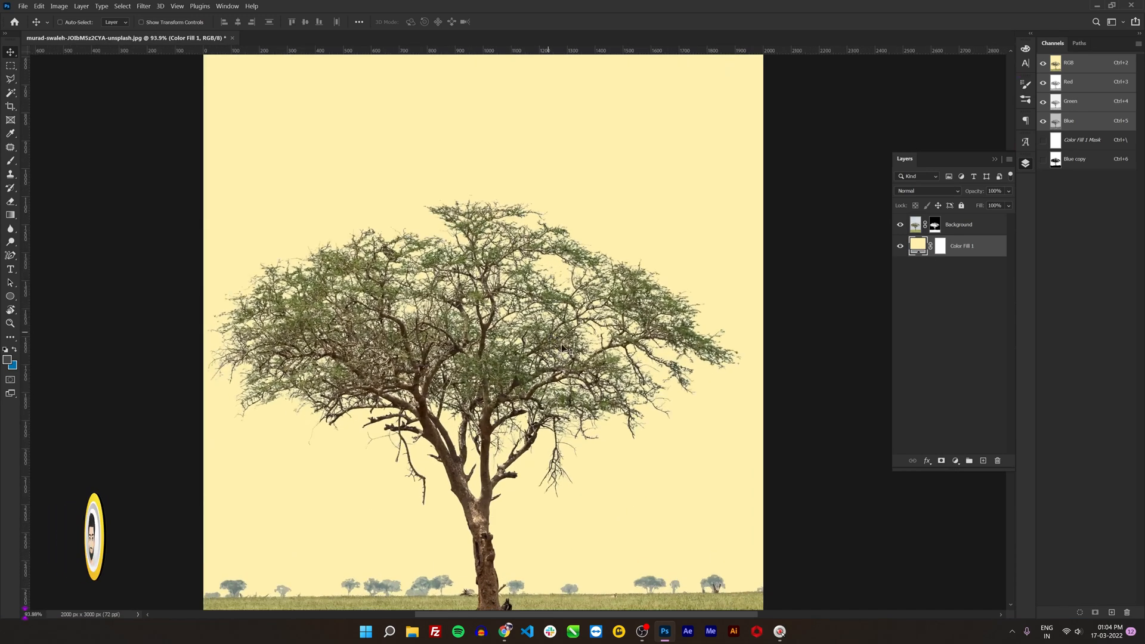
{"action": "left_click", "coordinate": [900, 246]}
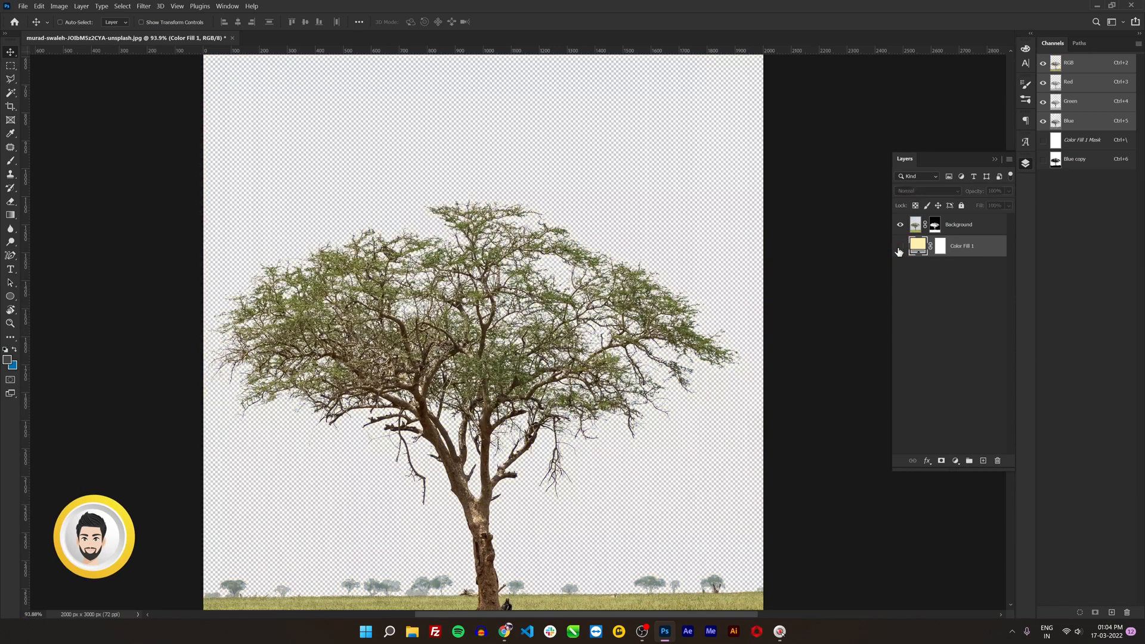
{"action": "left_click", "coordinate": [900, 247]}
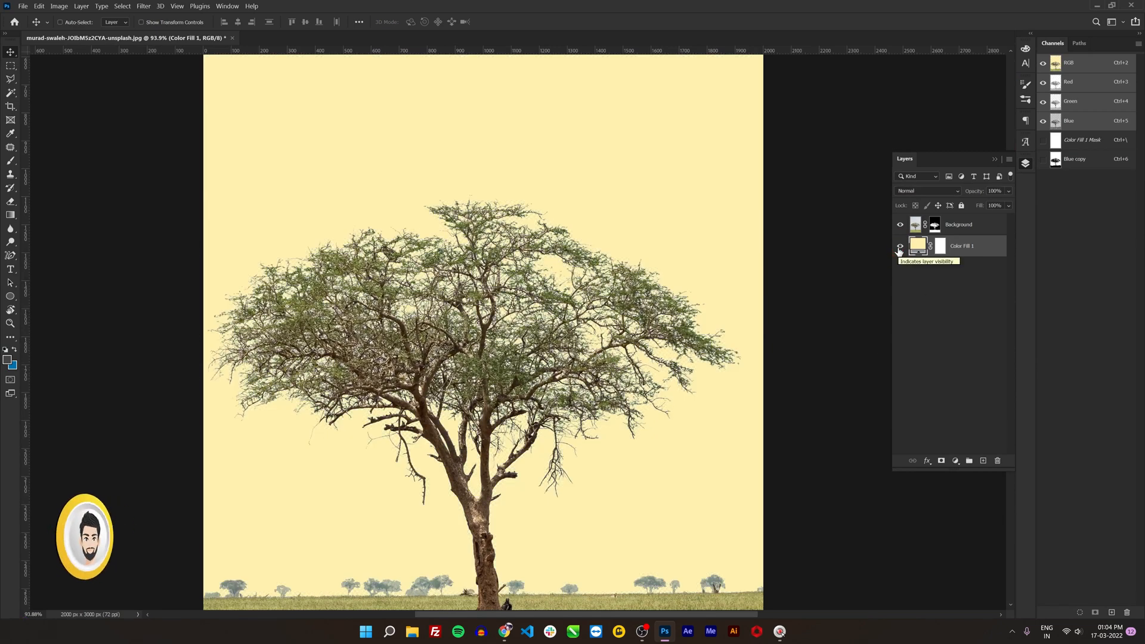
{"action": "left_click", "coordinate": [899, 249]}
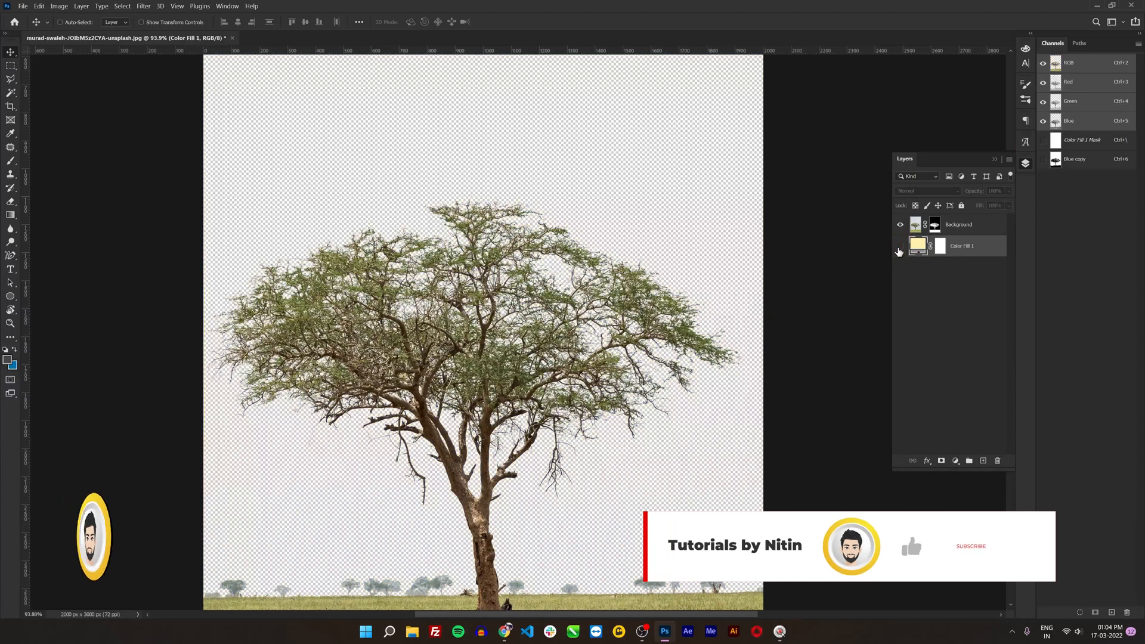
{"action": "left_click", "coordinate": [900, 248]}
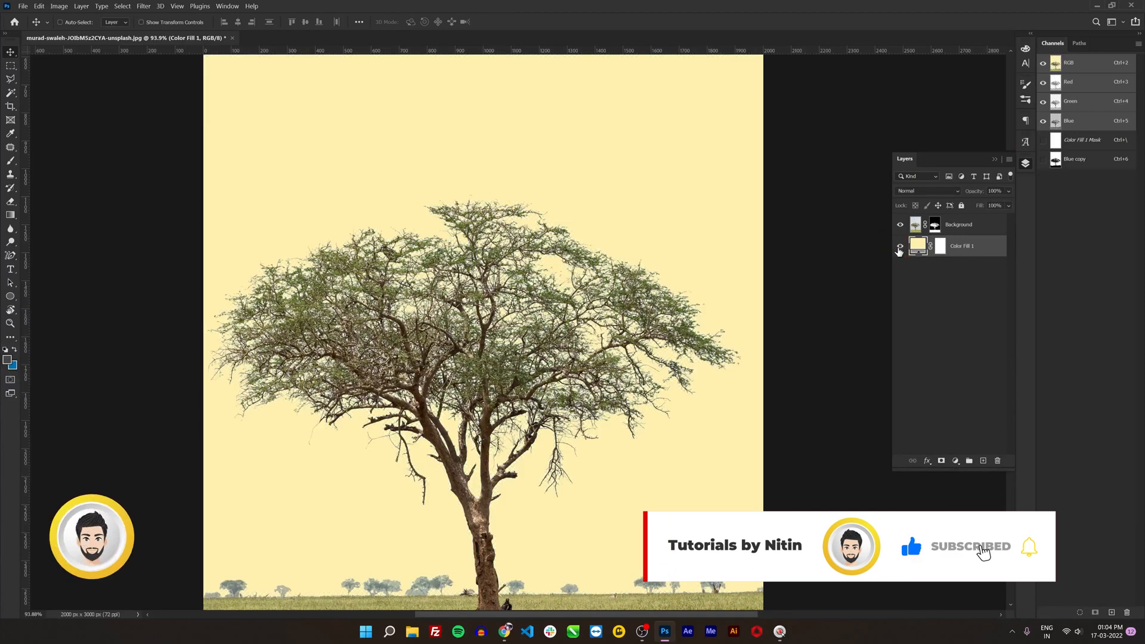
{"action": "key", "text": "ctrl+0"}
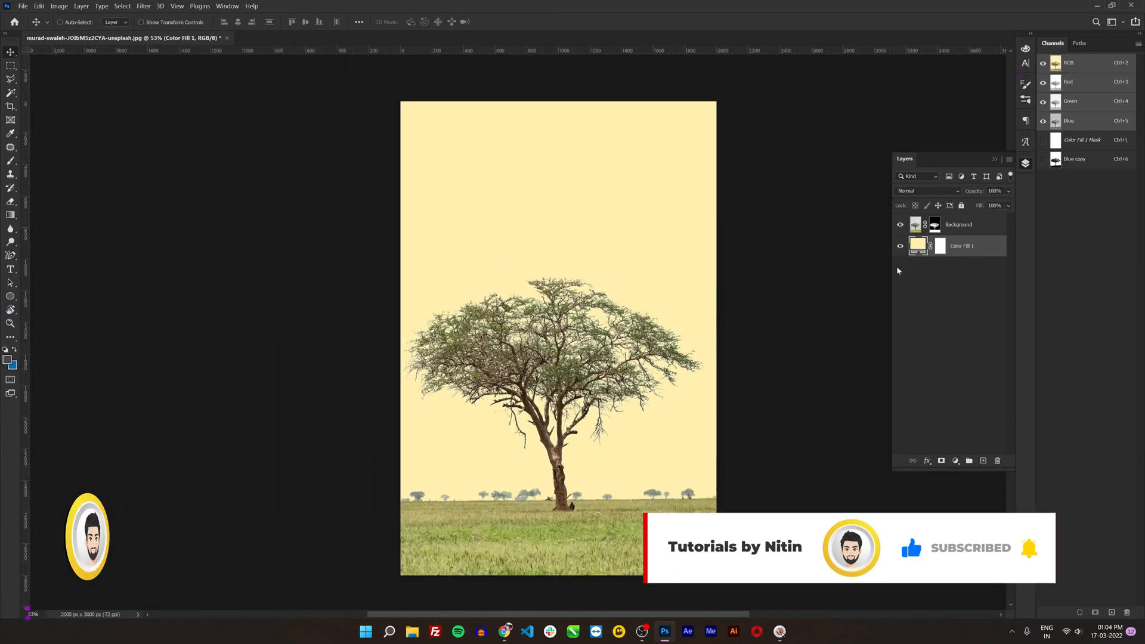
Brush black on the Background layer's mask to hide the distant trees left of the trunk, and restore the grass edge with white.
{"action": "left_click", "coordinate": [939, 227]}
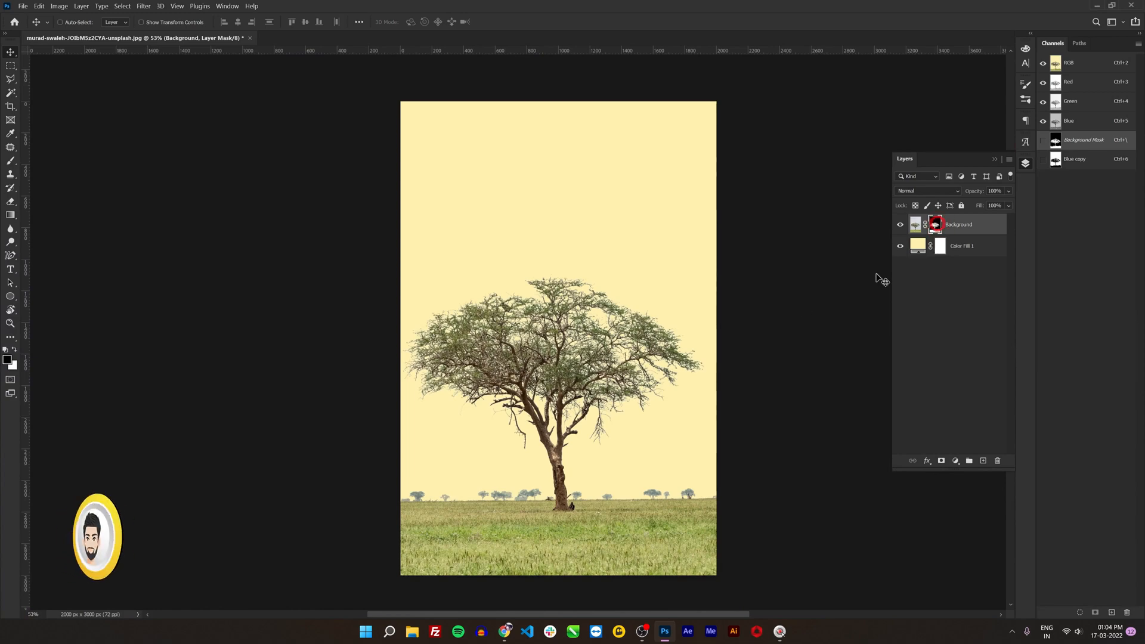
{"action": "scroll", "coordinate": [468, 515], "scroll_direction": "up", "scroll_amount": 1}
{"action": "scroll", "coordinate": [468, 516], "scroll_direction": "up", "scroll_amount": 5}
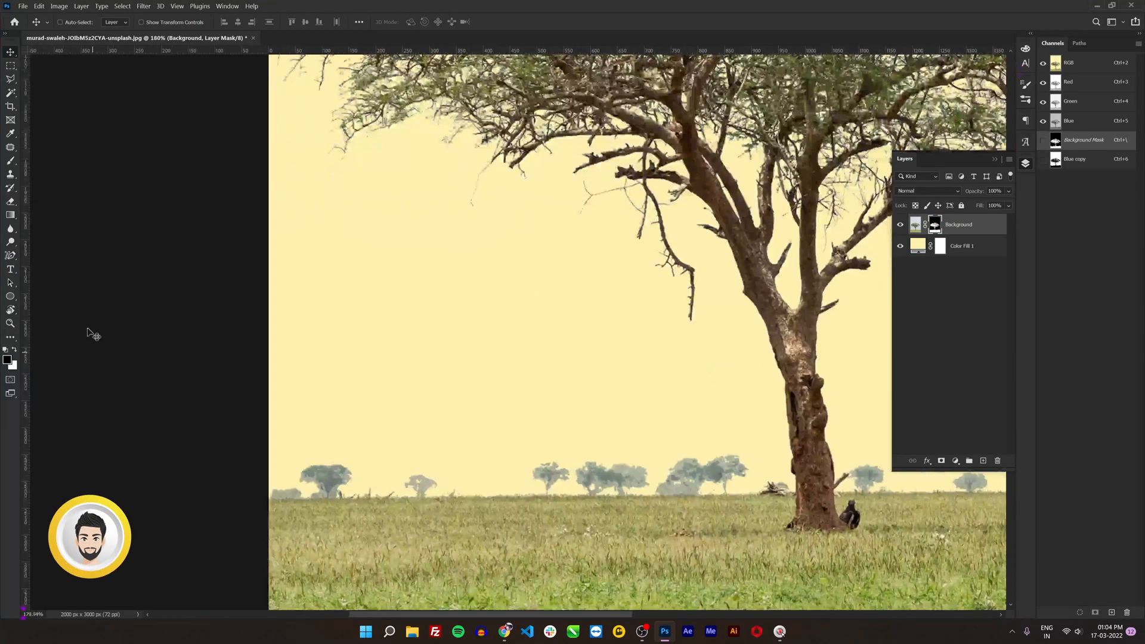
{"action": "left_click", "coordinate": [11, 161]}
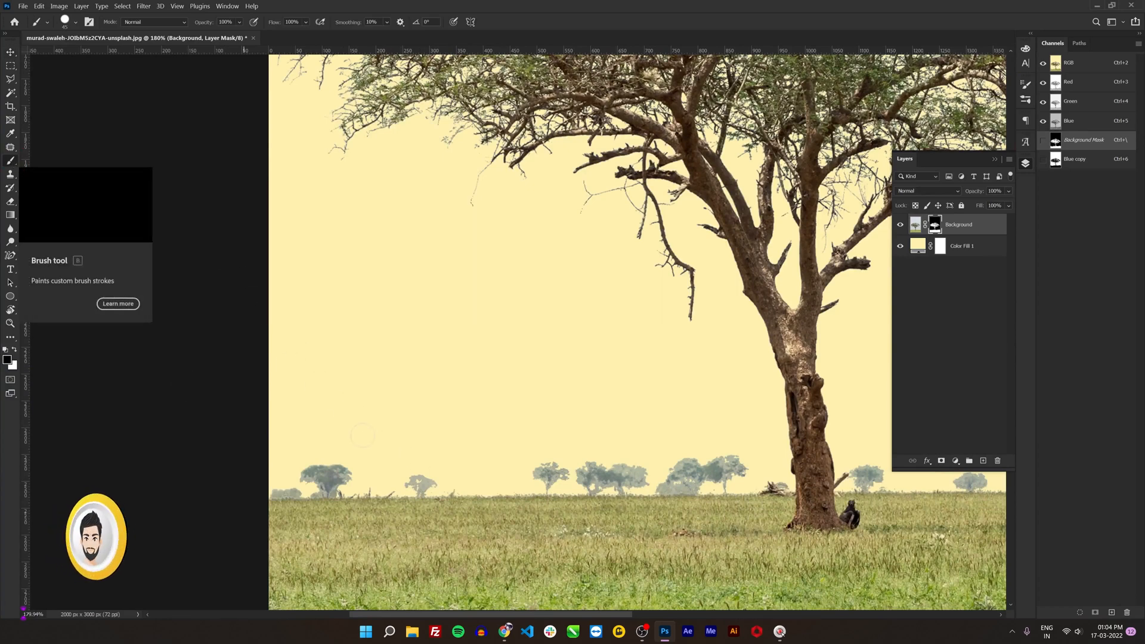
{"action": "mouse_move", "coordinate": [407, 481]}
{"action": "left_mouse_down"}
{"action": "mouse_move", "coordinate": [436, 473]}
{"action": "mouse_move", "coordinate": [405, 486]}
{"action": "mouse_move", "coordinate": [438, 484]}
{"action": "mouse_move", "coordinate": [300, 478]}
{"action": "mouse_move", "coordinate": [346, 471]}
{"action": "mouse_move", "coordinate": [262, 487]}
{"action": "left_mouse_up"}
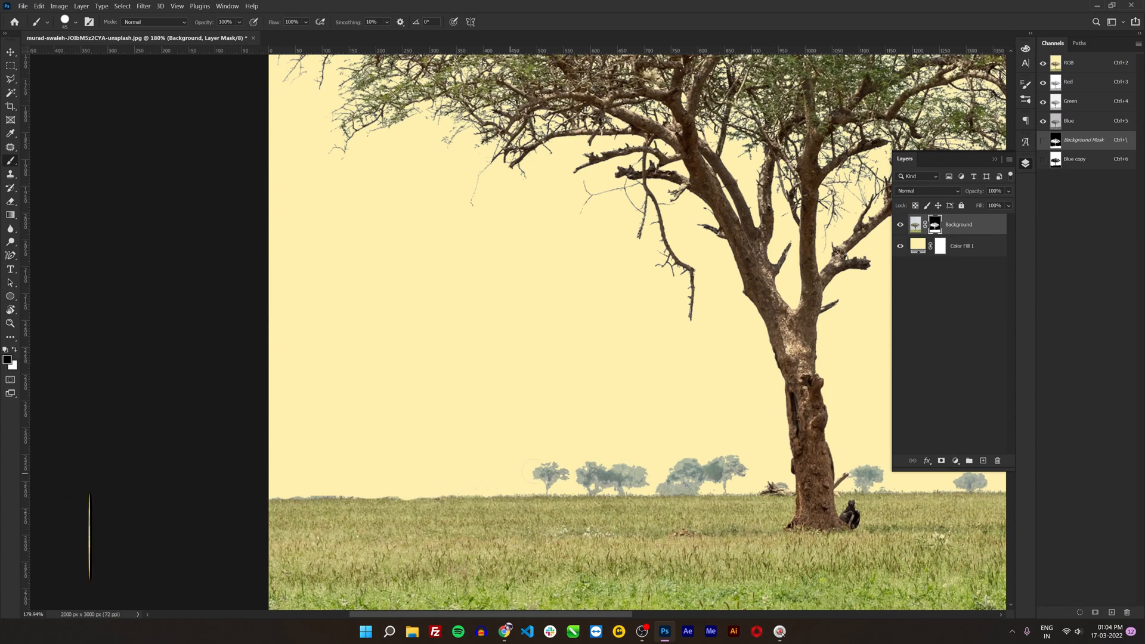
{"action": "left_click_drag", "start_coordinate": [509, 474], "coordinate": [568, 479]}
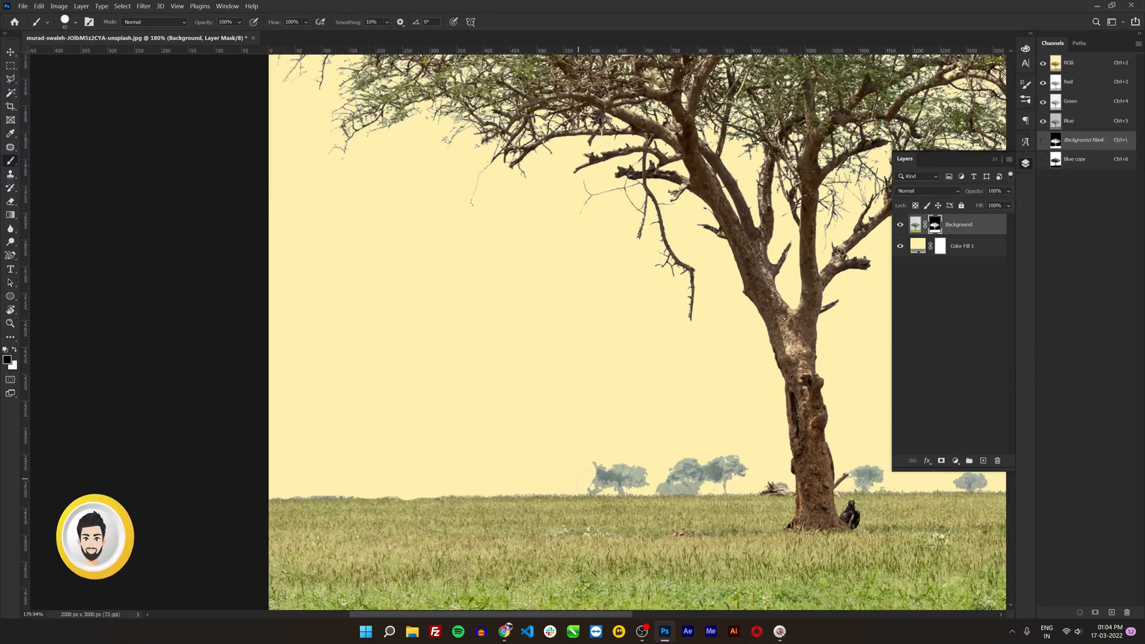
{"action": "mouse_move", "coordinate": [587, 480]}
{"action": "left_mouse_down"}
{"action": "mouse_move", "coordinate": [659, 476]}
{"action": "mouse_move", "coordinate": [593, 472]}
{"action": "mouse_move", "coordinate": [670, 487]}
{"action": "mouse_move", "coordinate": [743, 476]}
{"action": "mouse_move", "coordinate": [670, 465]}
{"action": "left_mouse_up"}
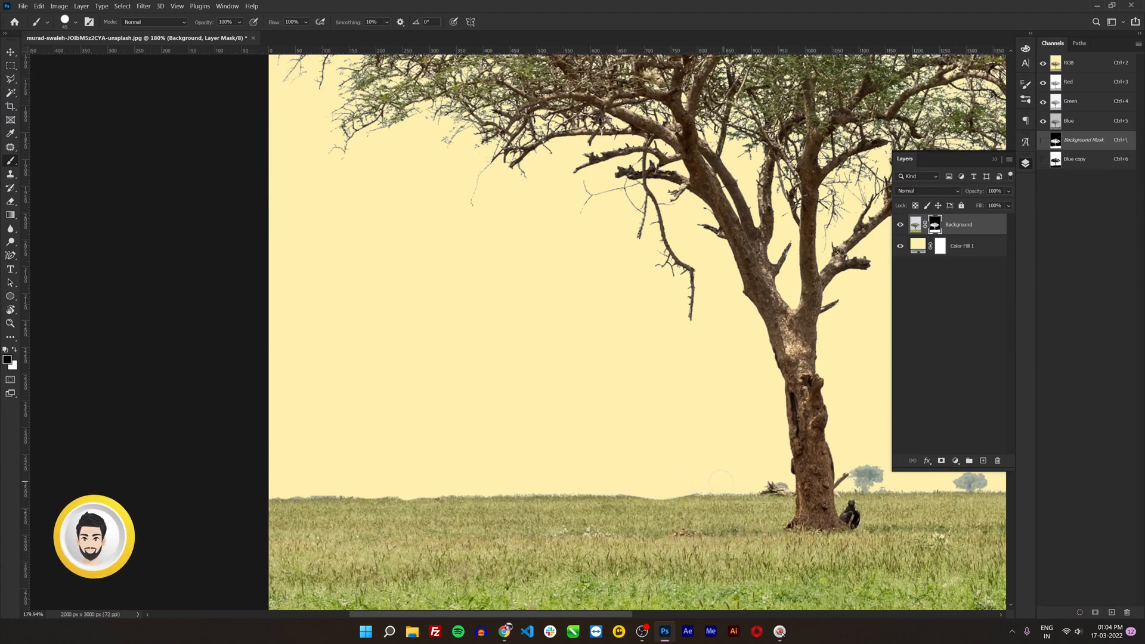
{"action": "left_click", "coordinate": [692, 481]}
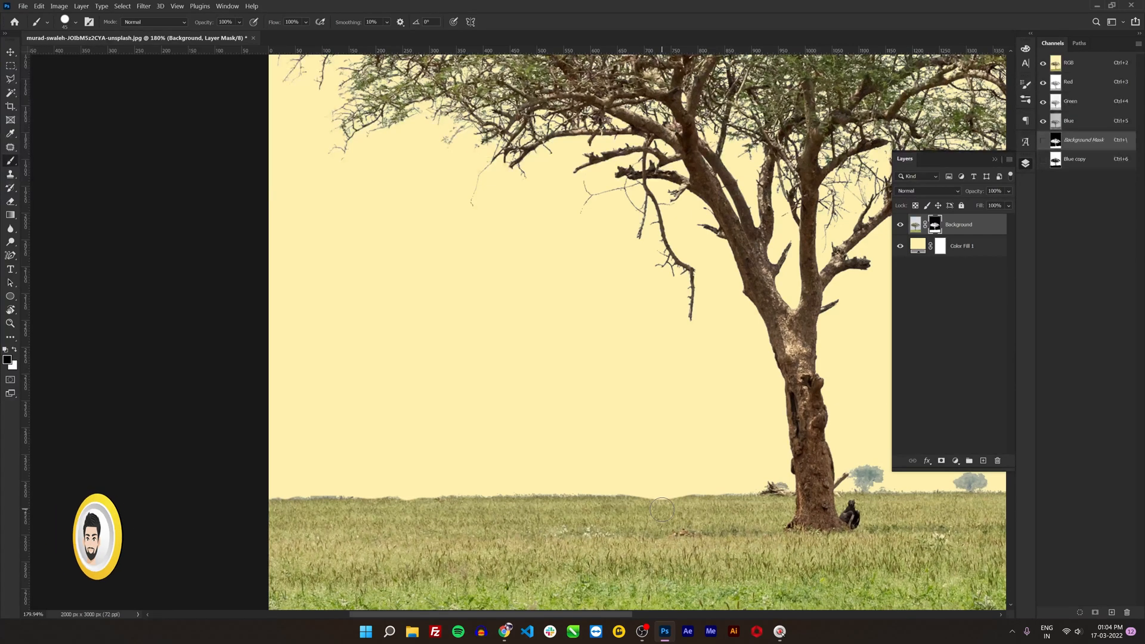
{"action": "key", "text": "x"}
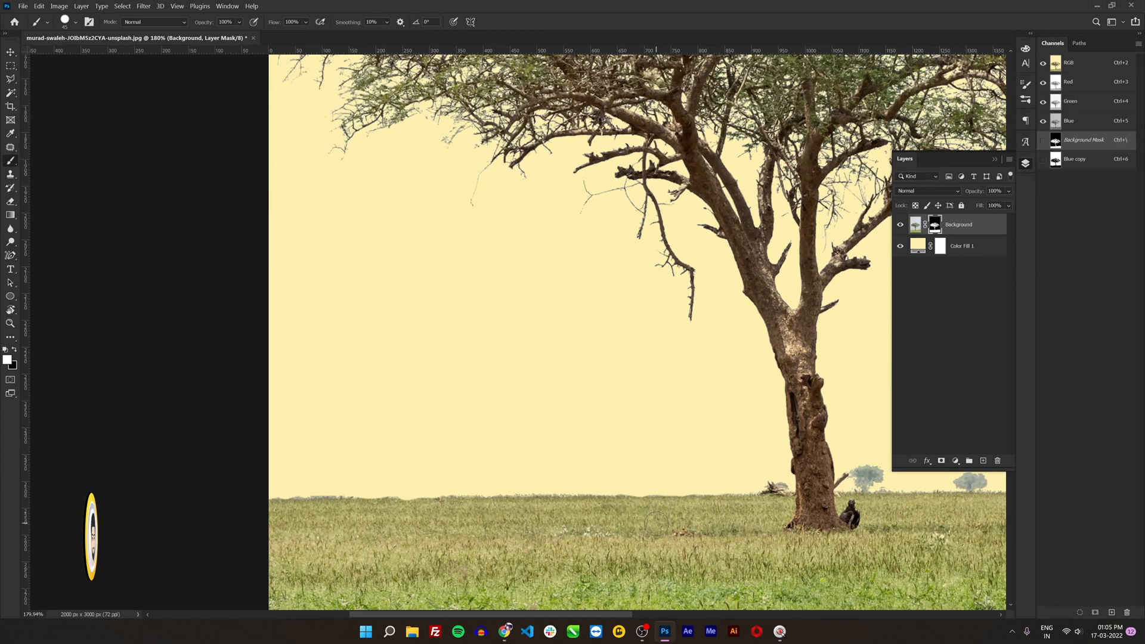
Brush black on the Background layer's mask to hide the distant trees along the horizon right of the trunk.
{"action": "key", "text": "space"}
{"action": "mouse_move", "coordinate": [750, 463]}
{"action": "left_mouse_down"}
{"action": "mouse_move", "coordinate": [667, 477]}
{"action": "mouse_move", "coordinate": [369, 444]}
{"action": "left_mouse_up"}
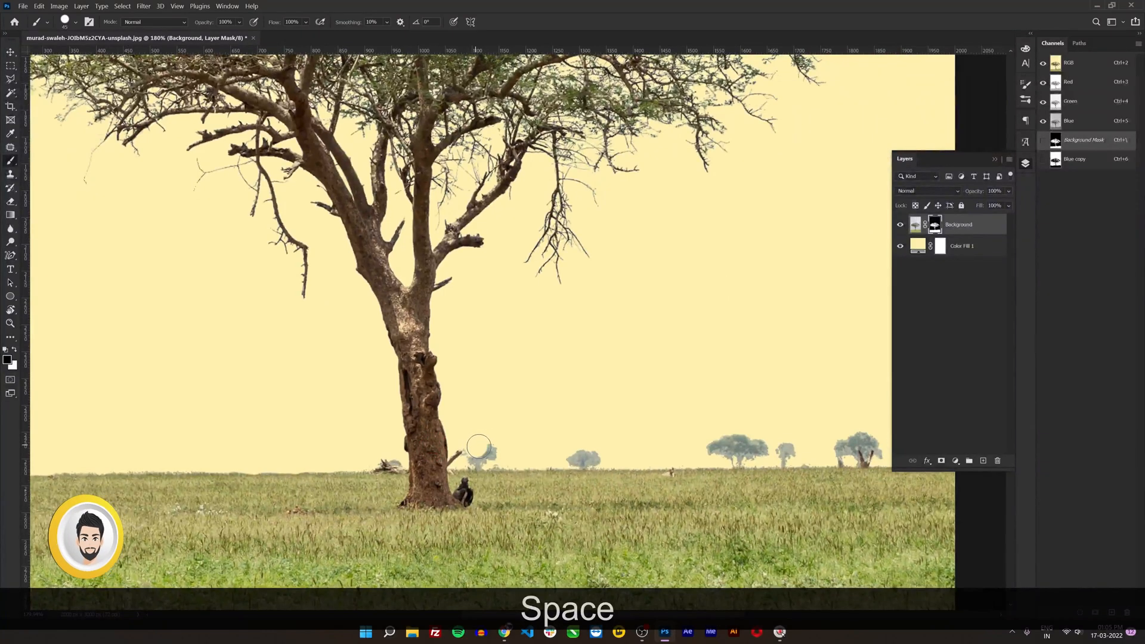
{"action": "mouse_move", "coordinate": [479, 446]}
{"action": "left_mouse_down"}
{"action": "mouse_move", "coordinate": [493, 455]}
{"action": "mouse_move", "coordinate": [469, 465]}
{"action": "mouse_move", "coordinate": [478, 459]}
{"action": "left_mouse_up"}
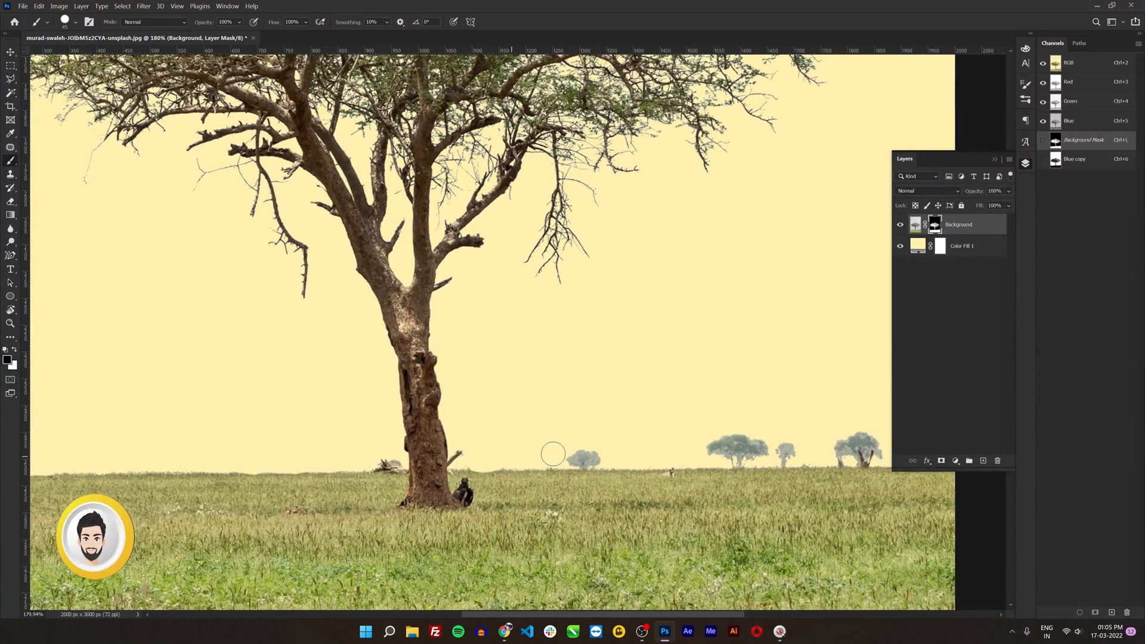
{"action": "left_click_drag", "start_coordinate": [553, 453], "coordinate": [595, 450]}
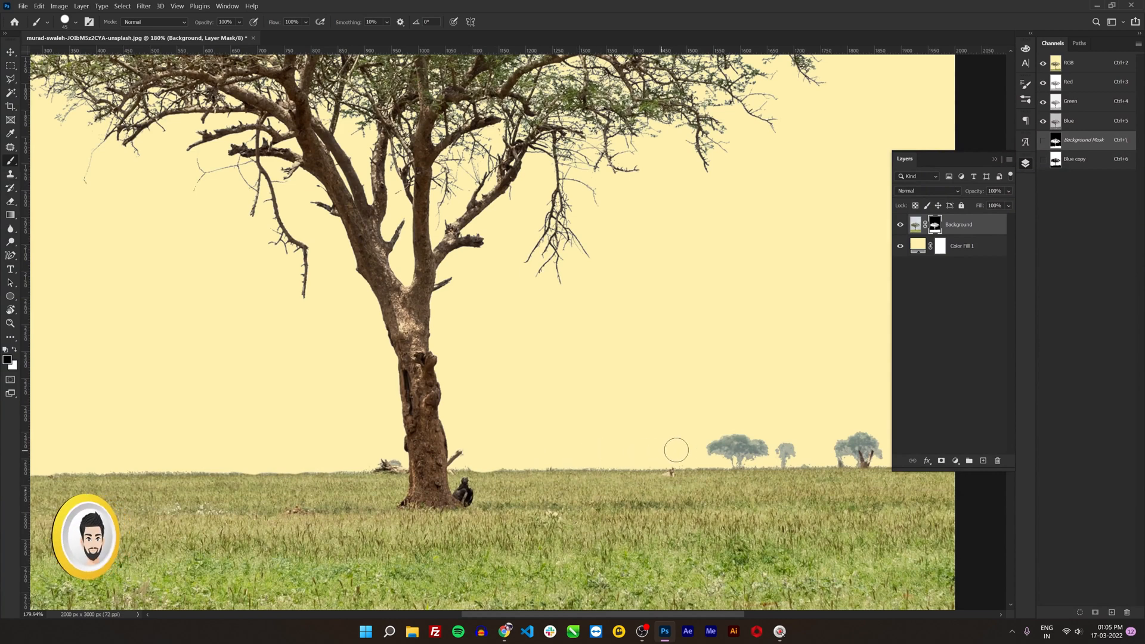
{"action": "mouse_move", "coordinate": [676, 450]}
{"action": "left_mouse_down"}
{"action": "mouse_move", "coordinate": [801, 440]}
{"action": "mouse_move", "coordinate": [728, 444]}
{"action": "mouse_move", "coordinate": [753, 455]}
{"action": "mouse_move", "coordinate": [727, 457]}
{"action": "mouse_move", "coordinate": [789, 450]}
{"action": "mouse_move", "coordinate": [518, 439]}
{"action": "mouse_move", "coordinate": [626, 438]}
{"action": "mouse_move", "coordinate": [590, 426]}
{"action": "mouse_move", "coordinate": [616, 432]}
{"action": "mouse_move", "coordinate": [570, 445]}
{"action": "mouse_move", "coordinate": [672, 441]}
{"action": "left_mouse_up"}
{"action": "key", "text": "space"}
Compare the whole cut-out with the original photo by alternately disabling and enabling the Background layer's mask, then collapse the layer list.
{"action": "scroll", "coordinate": [532, 456], "scroll_direction": "down", "scroll_amount": 6}
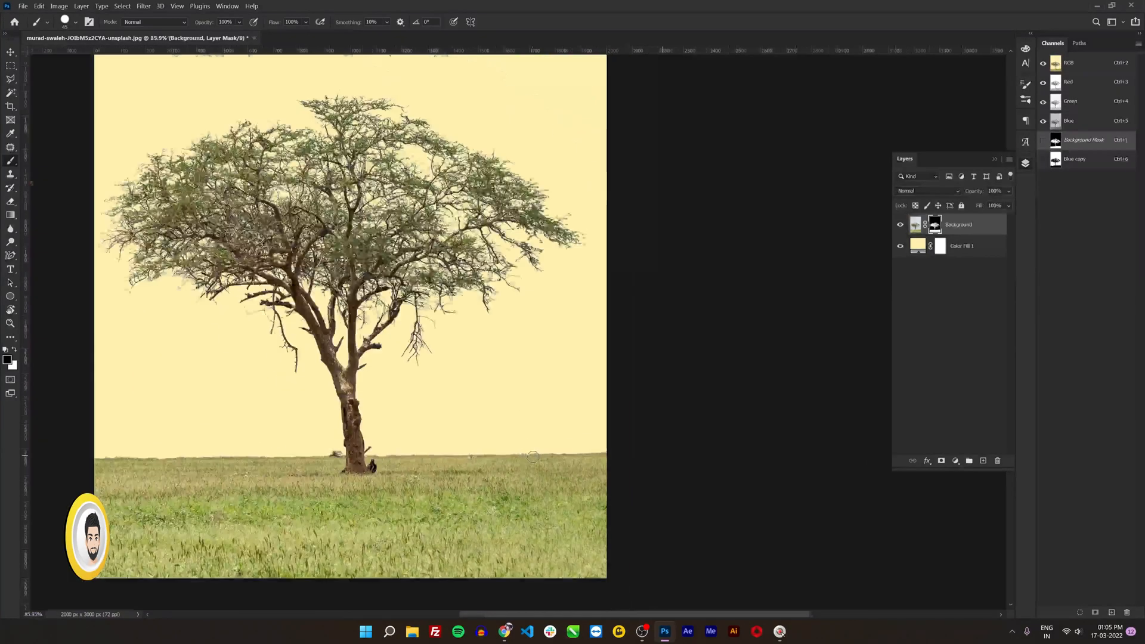
{"action": "scroll", "coordinate": [533, 456], "scroll_direction": "down", "scroll_amount": 4}
{"action": "mouse_move", "coordinate": [478, 330]}
{"action": "left_mouse_down"}
{"action": "mouse_move", "coordinate": [596, 382]}
{"action": "mouse_move", "coordinate": [604, 353]}
{"action": "left_mouse_up"}
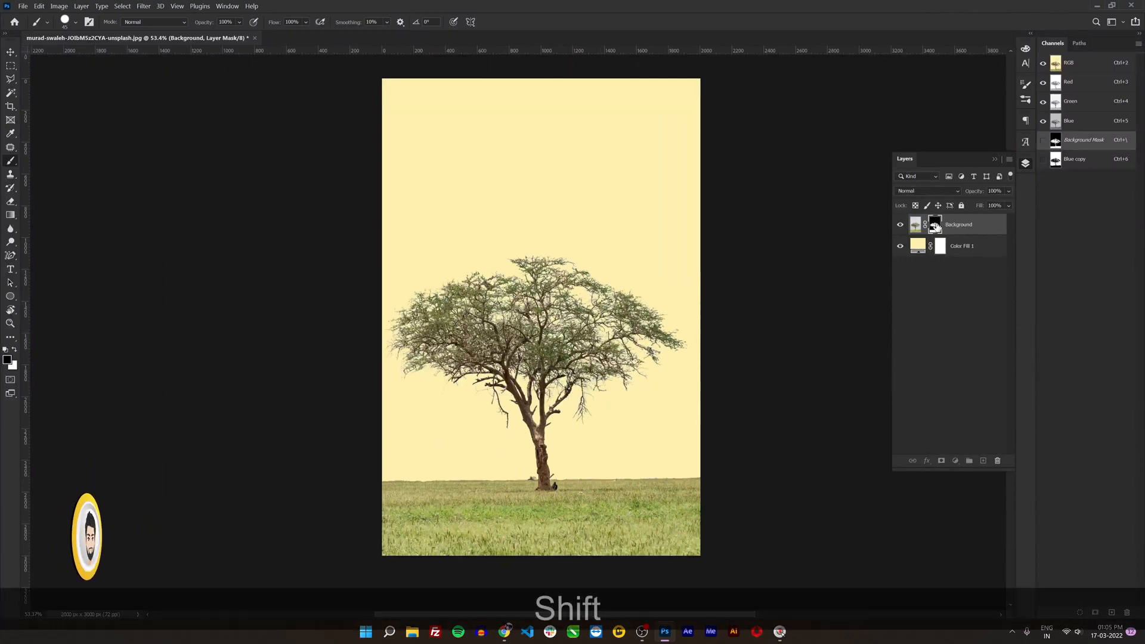
{"action": "left_click", "coordinate": [935, 225], "text": "shift"}
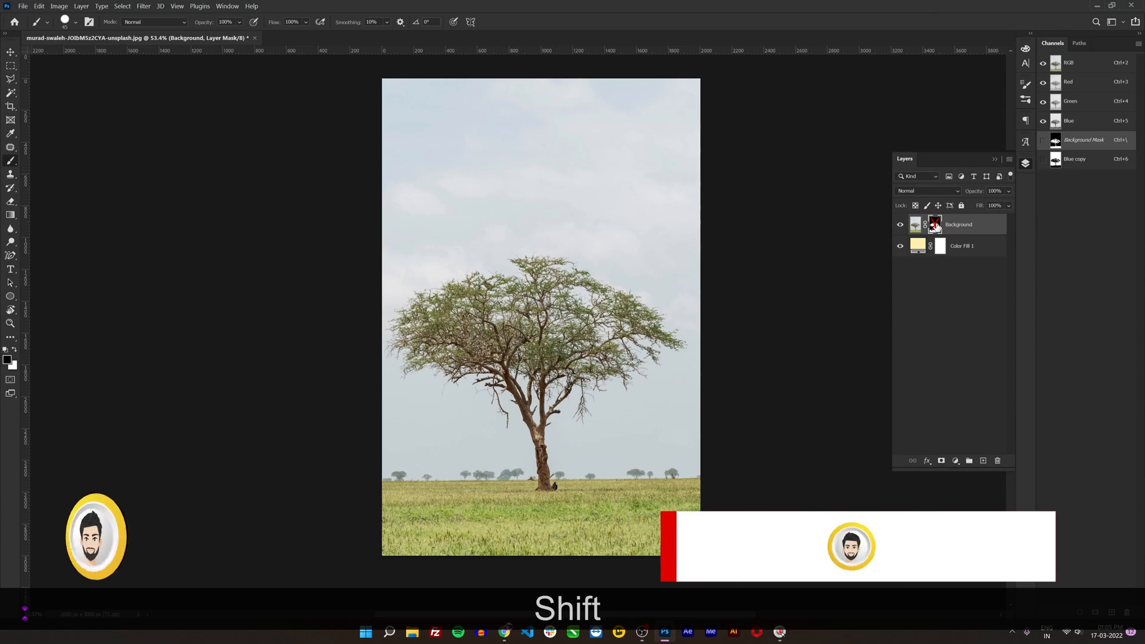
{"action": "left_click", "coordinate": [935, 226], "text": "shift"}
{"action": "left_click", "coordinate": [935, 226], "text": "shift"}
{"action": "left_click", "coordinate": [935, 225], "text": "shift"}
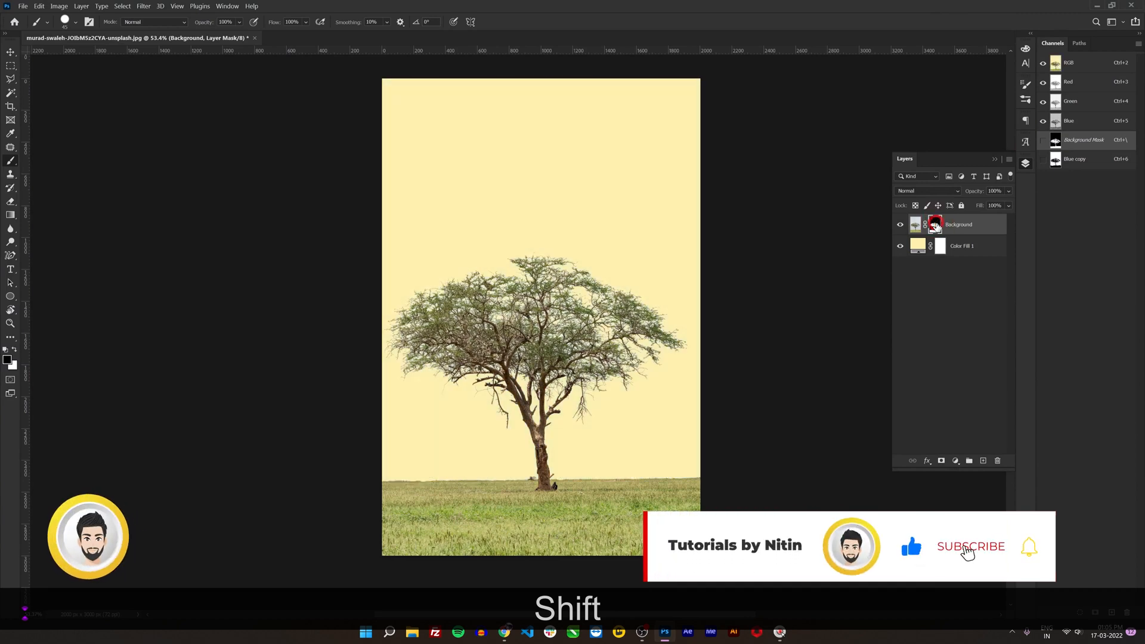
{"action": "left_click", "coordinate": [934, 227], "text": "shift"}
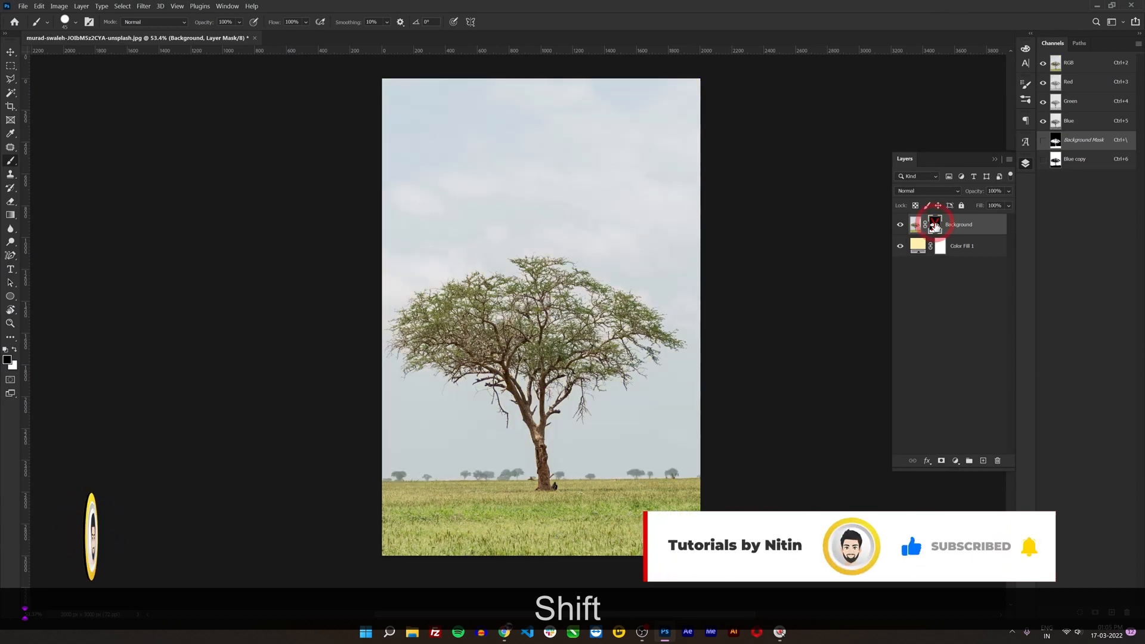
{"action": "left_click", "coordinate": [933, 228], "text": "shift"}
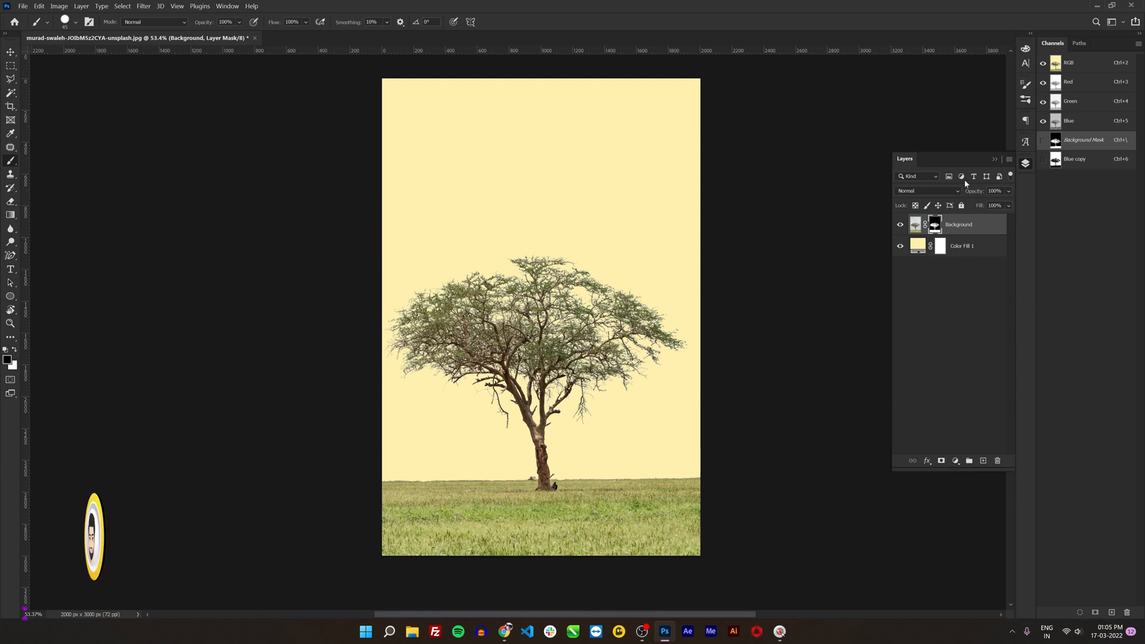
{"action": "left_click", "coordinate": [994, 161]}
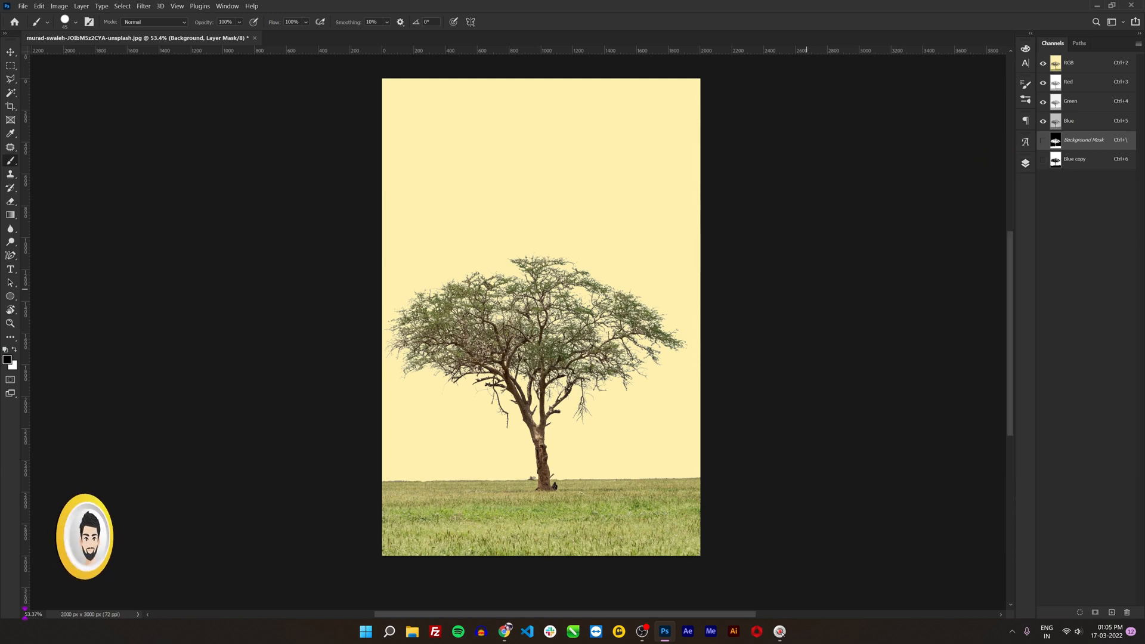